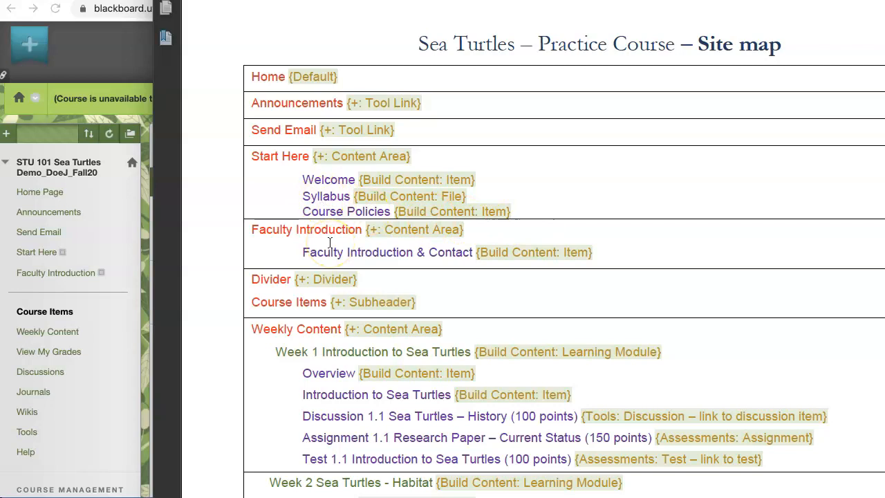
# Step: Open the Start Here content area and start creating a new content item in it
pyautogui.scroll(-2, 330, 242)
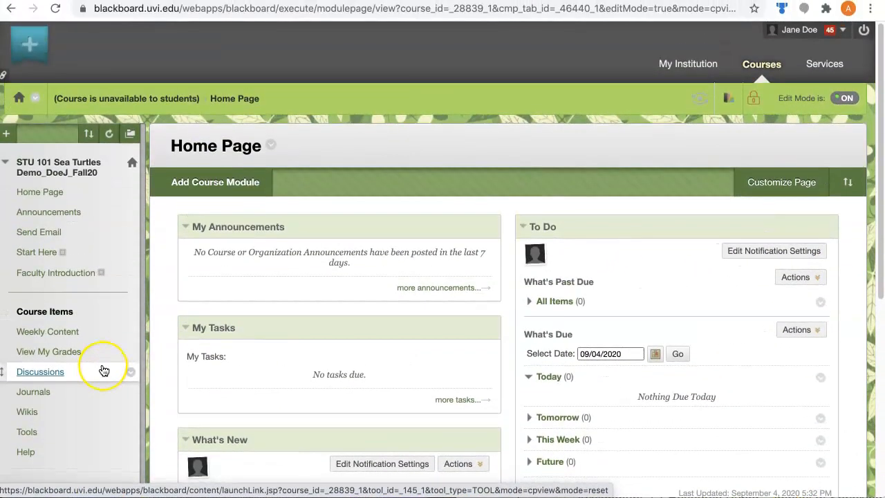
pyautogui.click(27, 253)
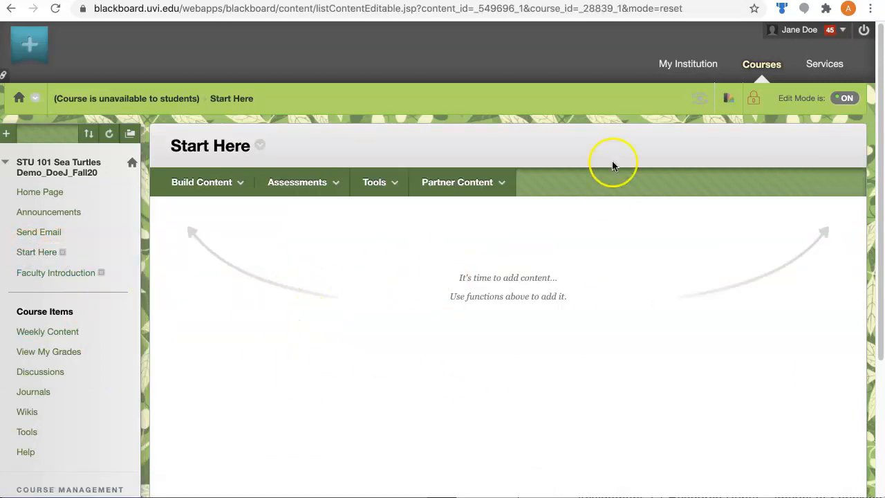
pyautogui.click(216, 195)
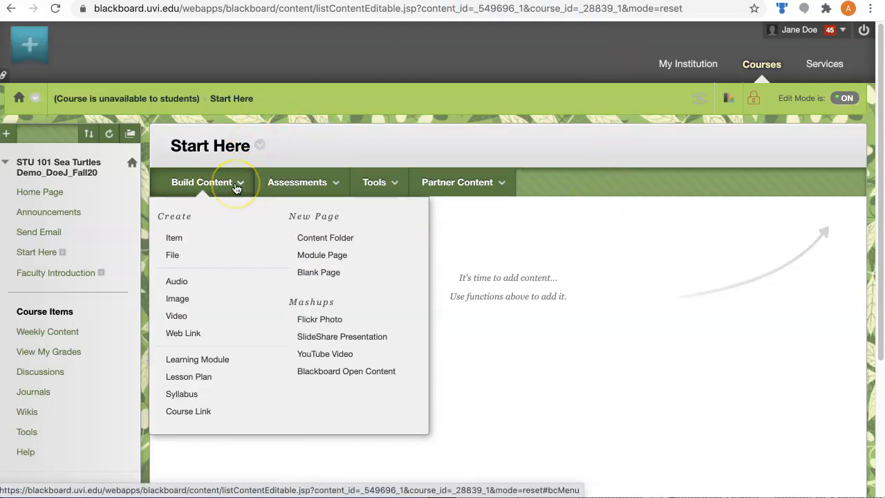
pyautogui.click(185, 243)
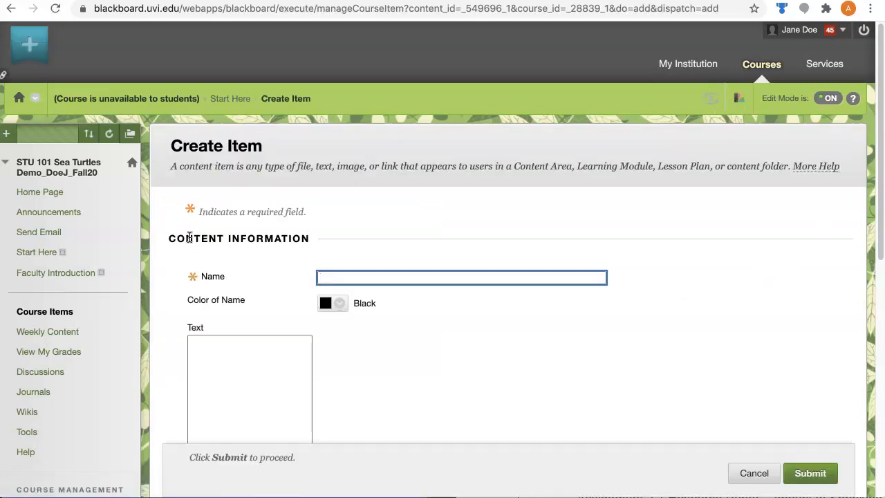
pyautogui.scroll(-3, 311, 352)
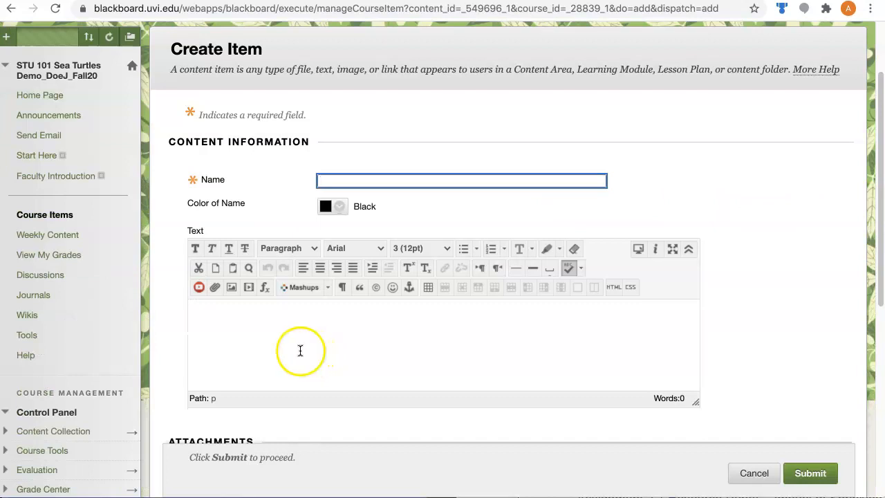
# Step: Name the new item Welcome, copying the title from the Start Here section of the site map document
pyautogui.click(352, 185)
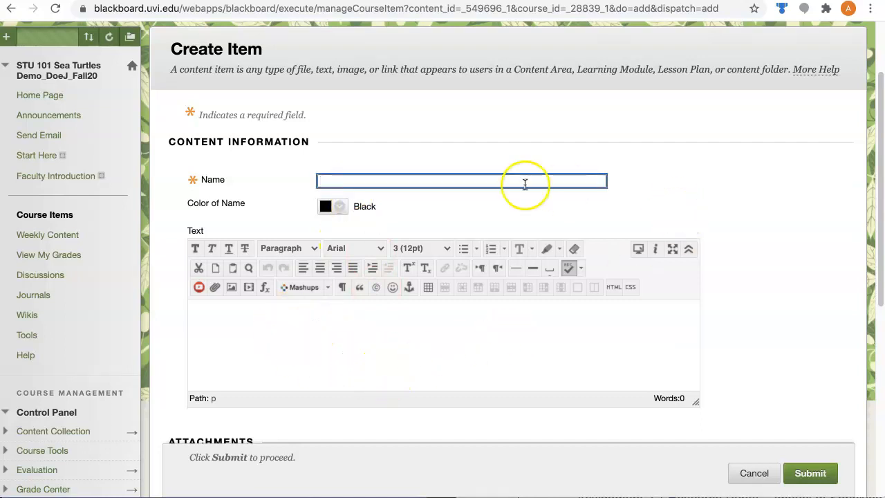
pyautogui.press('super+Tab')
pyautogui.doubleClick(603, 109)
pyautogui.press('super+c')
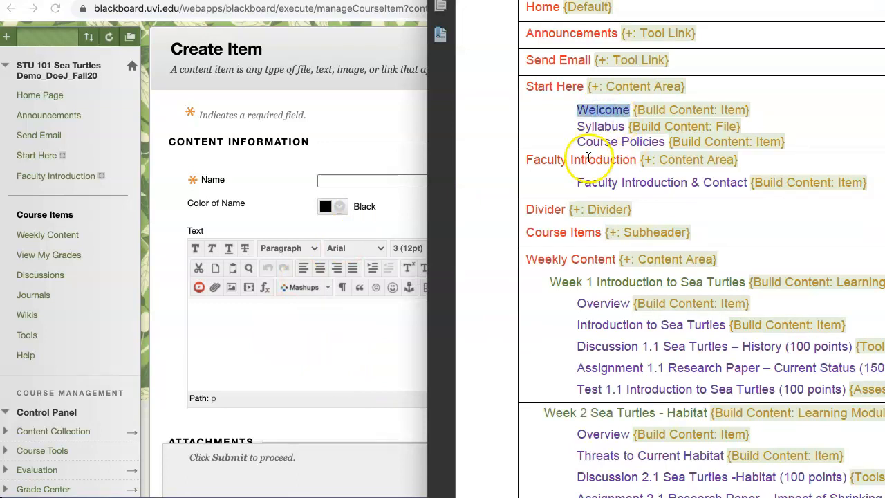
pyautogui.click(263, 211)
pyautogui.press('super+v')
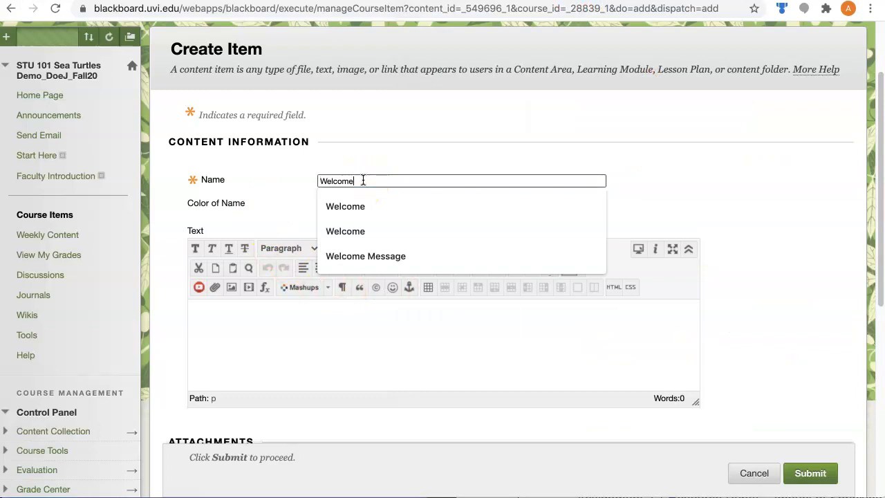
pyautogui.click(650, 147)
pyautogui.scroll(-5, 832, 312)
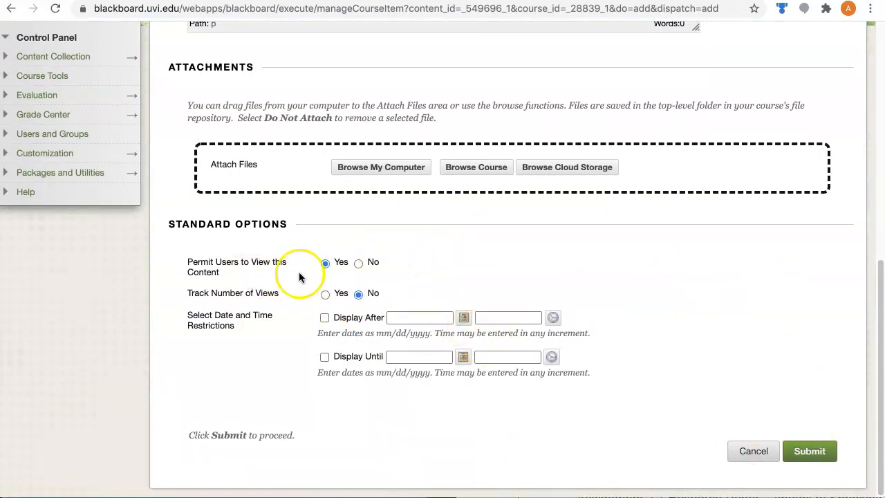
pyautogui.click(358, 264)
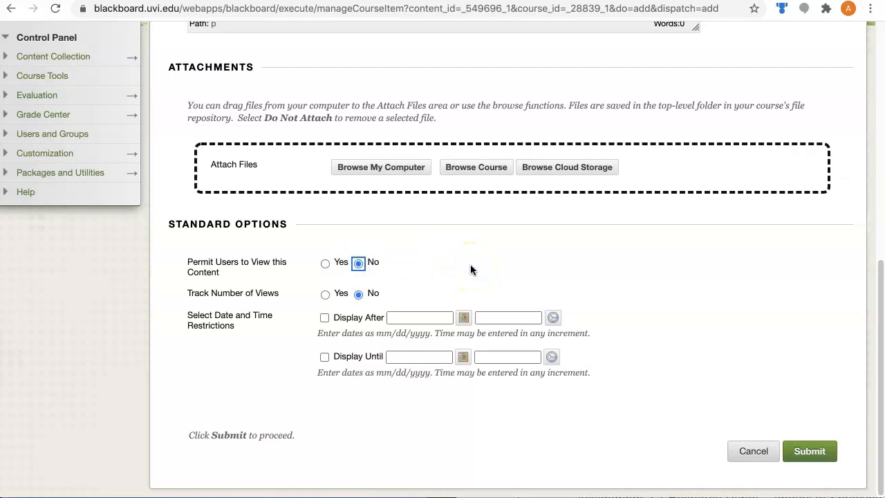
pyautogui.click(338, 274)
pyautogui.click(464, 318)
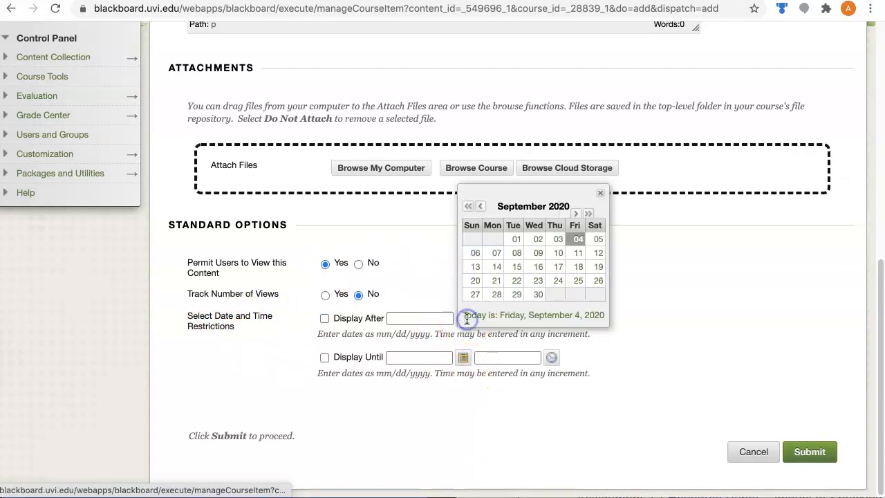
pyautogui.click(603, 193)
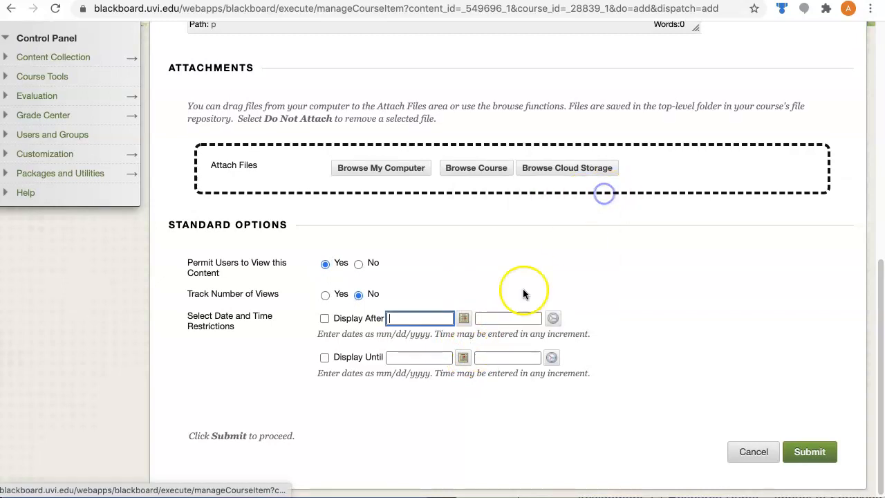
pyautogui.click(412, 321)
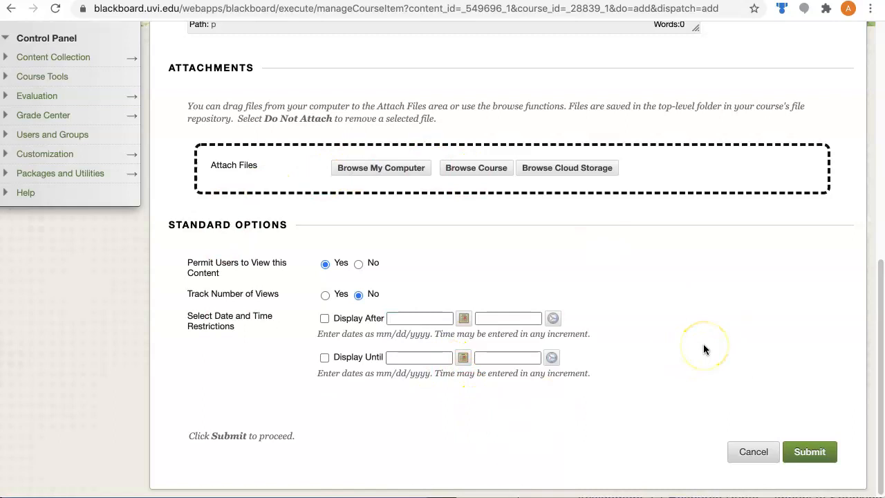
# Step: Submit the Welcome item to the Start Here area
pyautogui.scroll(2, 704, 346)
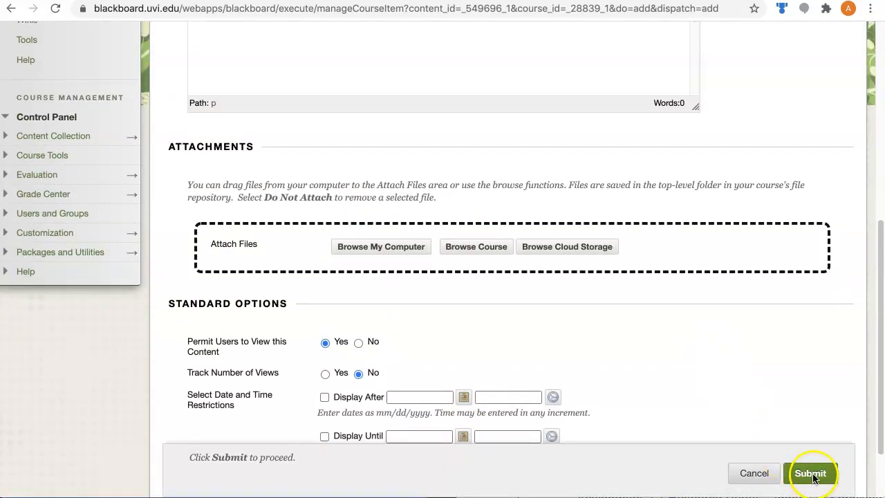
pyautogui.click(812, 475)
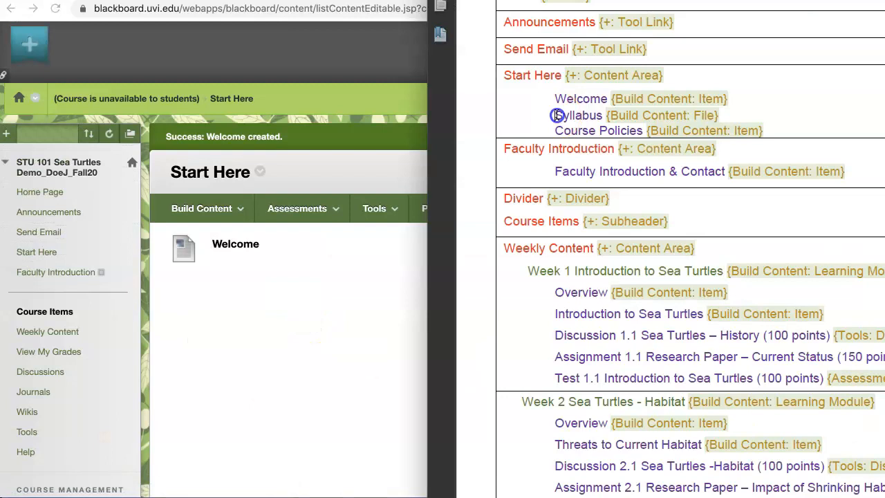
# Step: Start a new file entry in the Start Here area for the site map's Syllabus line and name it Sea Turtles Syllabus
pyautogui.moveTo(556, 115); pyautogui.dragTo(721, 116)
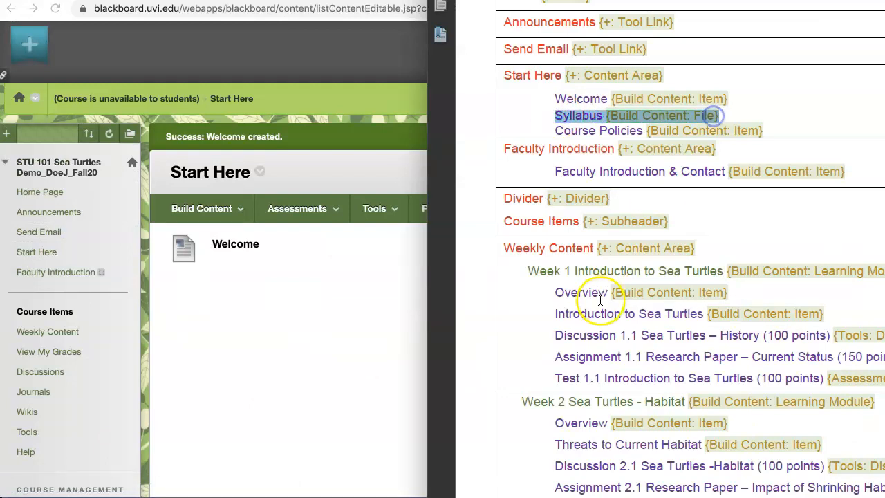
pyautogui.click(274, 317)
pyautogui.click(202, 210)
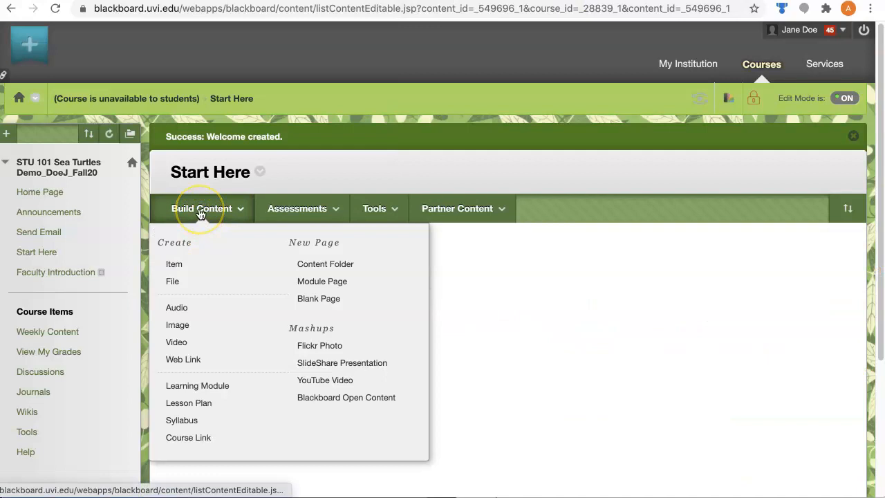
pyautogui.click(174, 285)
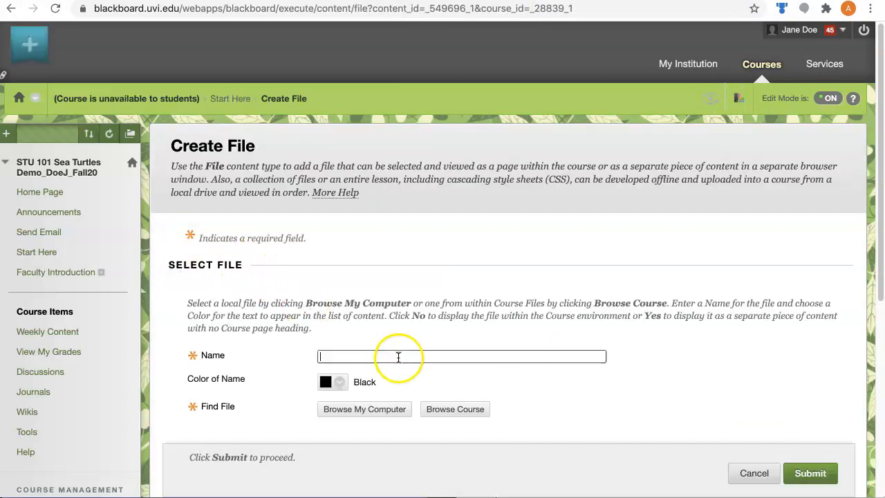
pyautogui.scroll(-2, 362, 273)
pyautogui.click(340, 223)
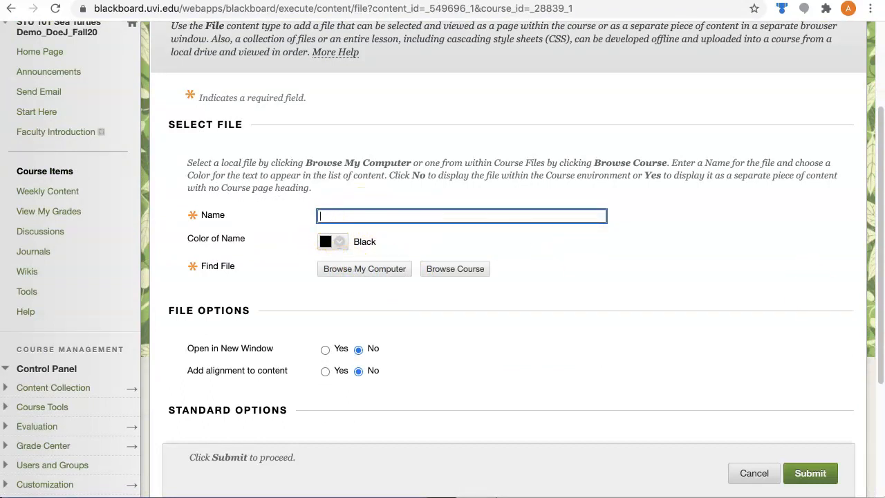
pyautogui.write('Sea')
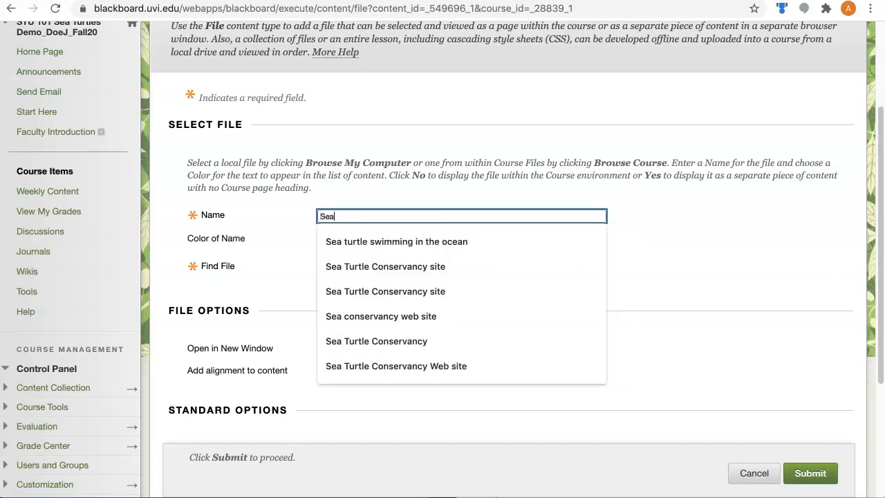
pyautogui.write(' Turtles ')
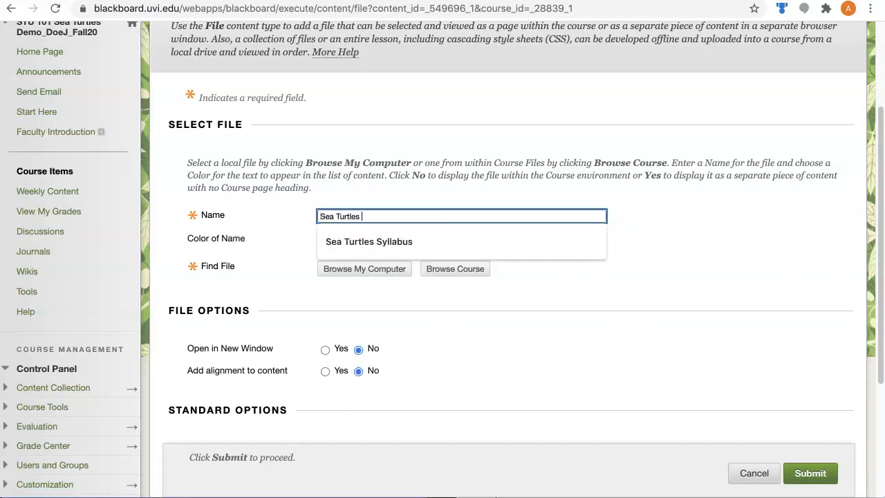
pyautogui.write('Syllabus')
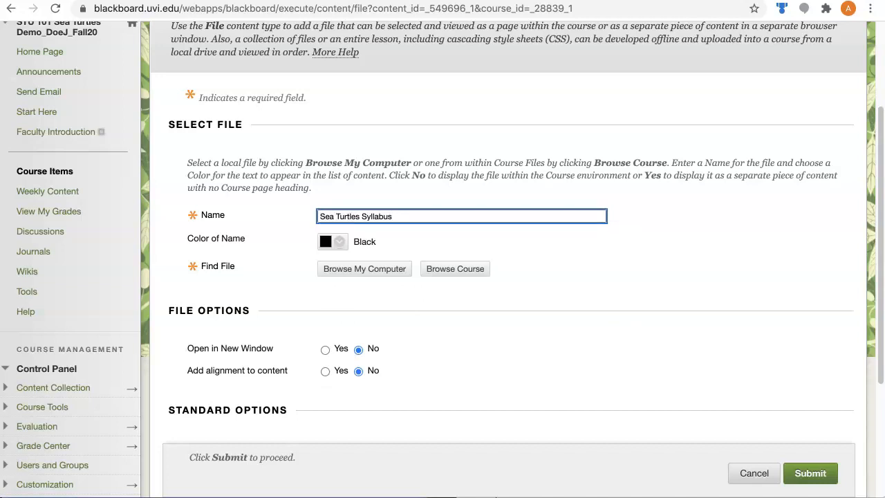
pyautogui.click(581, 352)
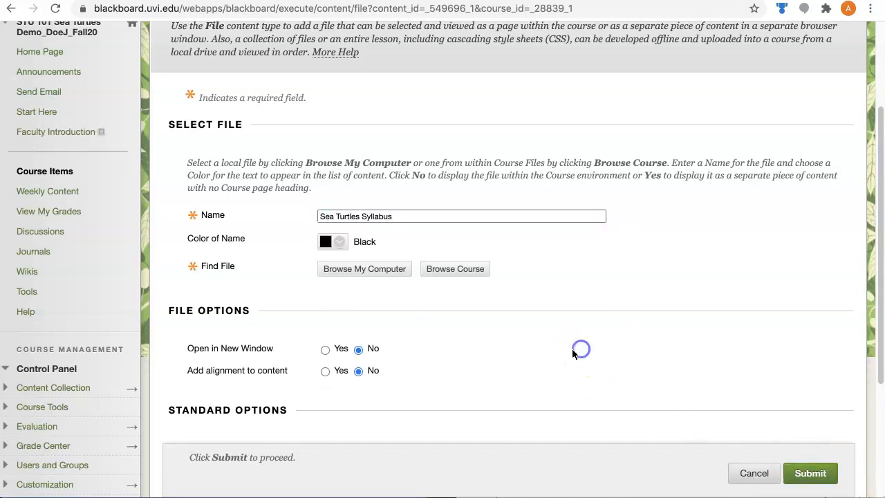
# Step: Attach SeaTurtlesSyllabus.pdf from the computer's Sea Turtles folder to the file entry
pyautogui.click(341, 271)
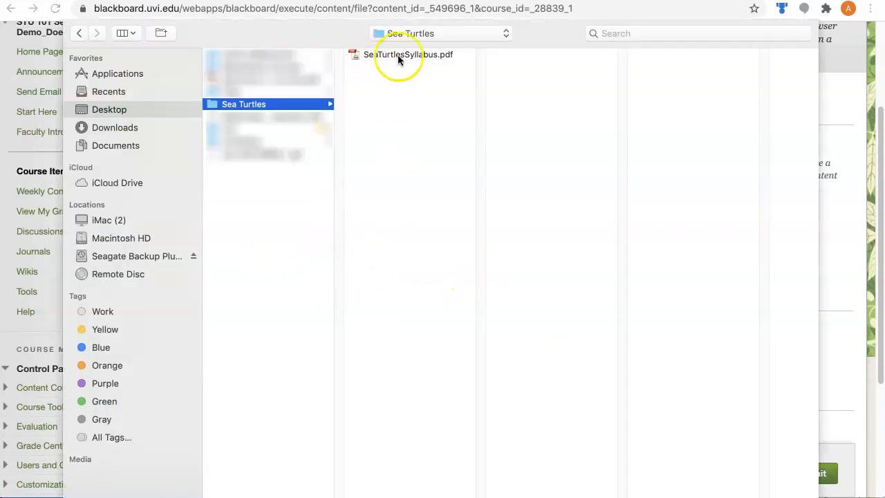
pyautogui.click(355, 54)
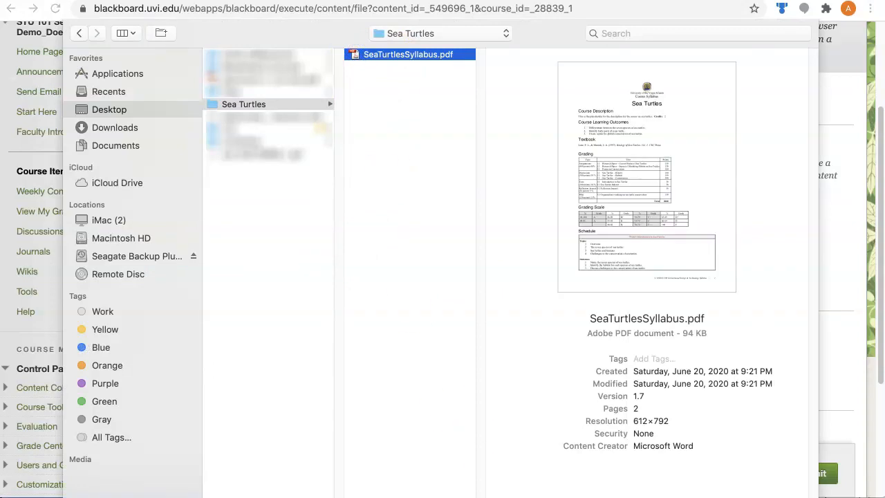
pyautogui.press('Return')
# Step: Set the syllabus file to open in a new window and submit it
pyautogui.scroll(-5, 454, 375)
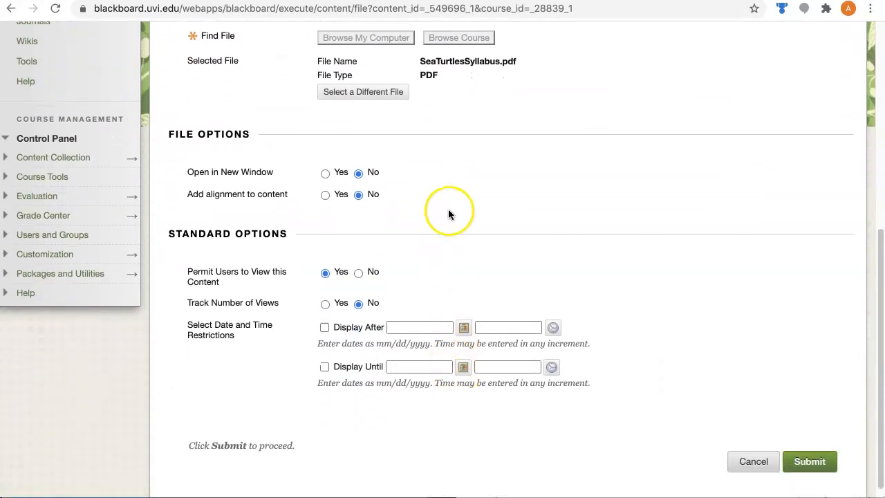
pyautogui.click(325, 172)
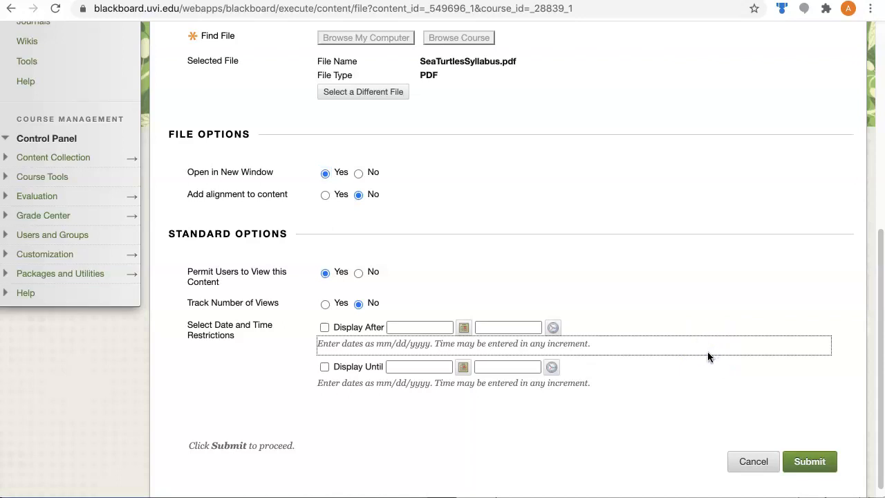
pyautogui.scroll(3, 708, 353)
pyautogui.scroll(3, 707, 356)
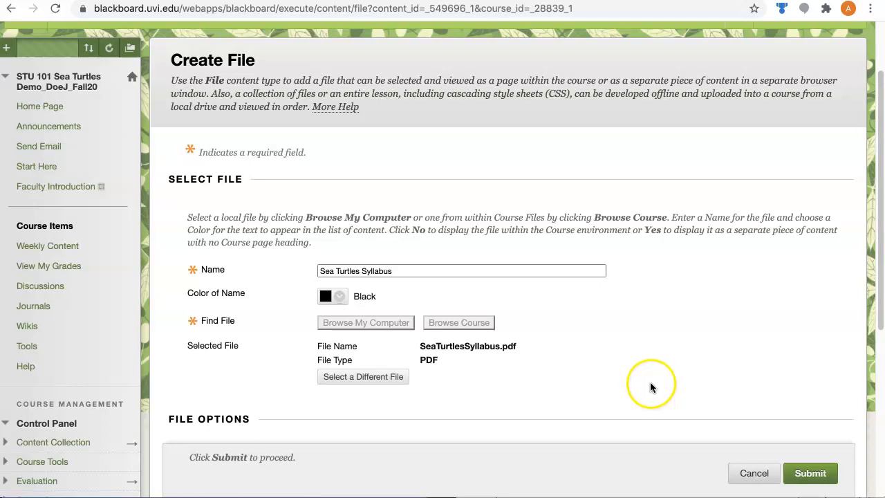
pyautogui.click(813, 474)
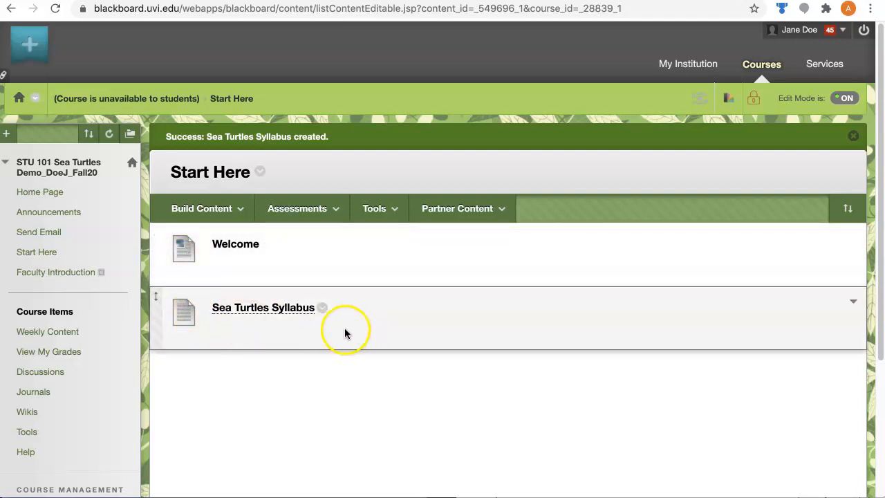
# Step: Create a Start Here item named Course Policies, copying the title from the site map document, and submit it
pyautogui.click(202, 208)
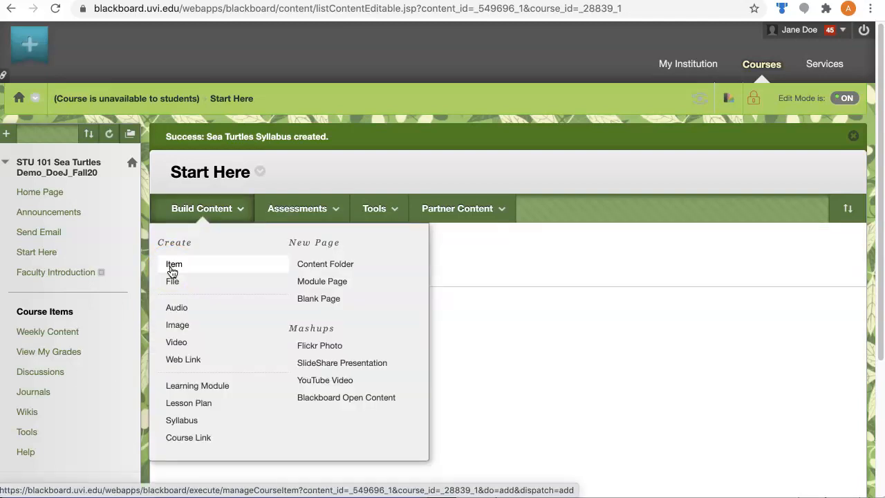
pyautogui.click(174, 265)
pyautogui.click(883, 166)
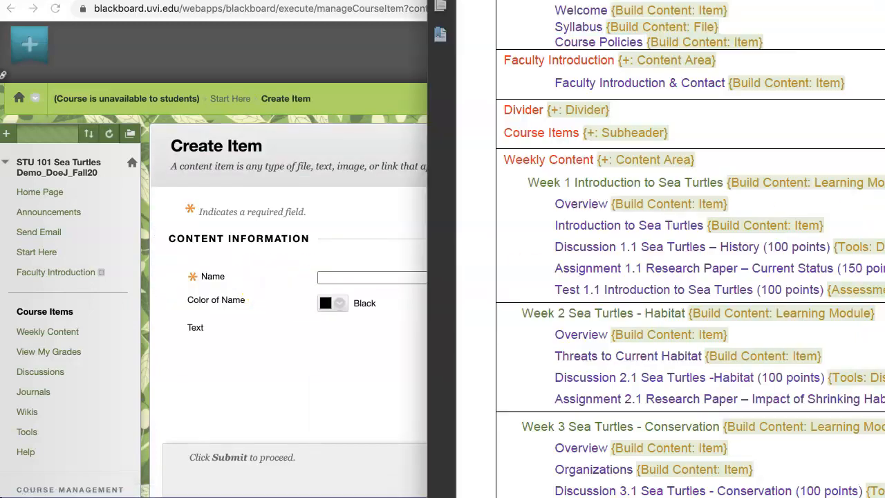
pyautogui.scroll(3, 669, 99)
pyautogui.moveTo(556, 109); pyautogui.dragTo(640, 112)
pyautogui.hotkey('ctrl', 'c')
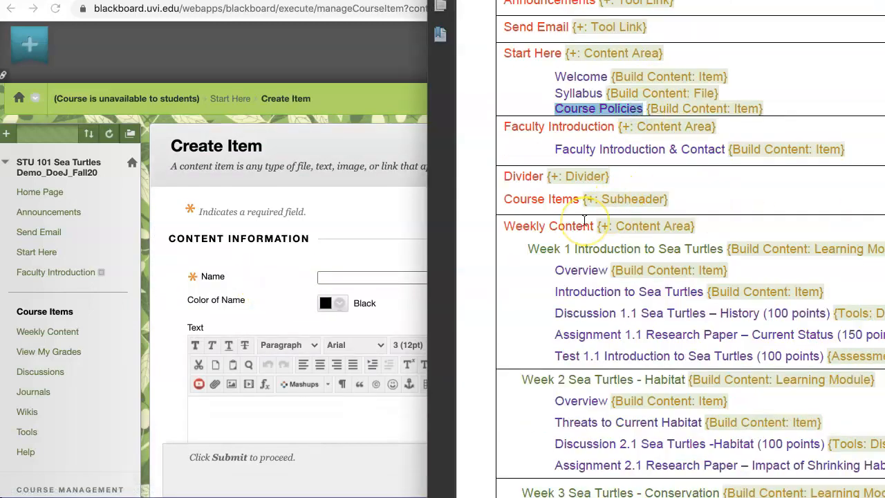
pyautogui.click(339, 275)
pyautogui.hotkey('ctrl', 'v')
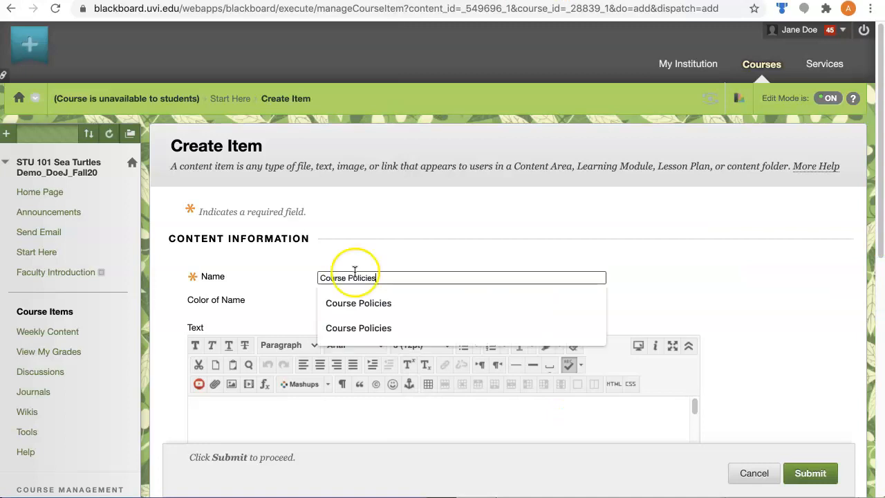
pyautogui.click(735, 244)
pyautogui.scroll(-10, 735, 245)
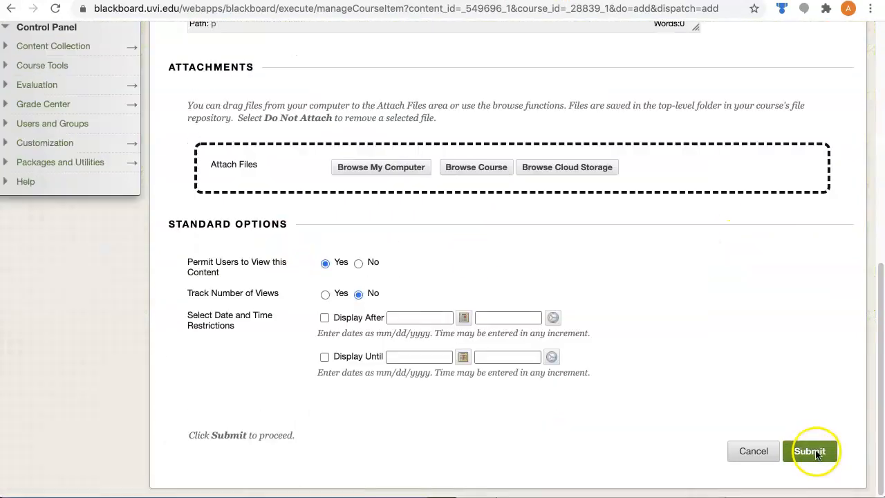
pyautogui.click(815, 452)
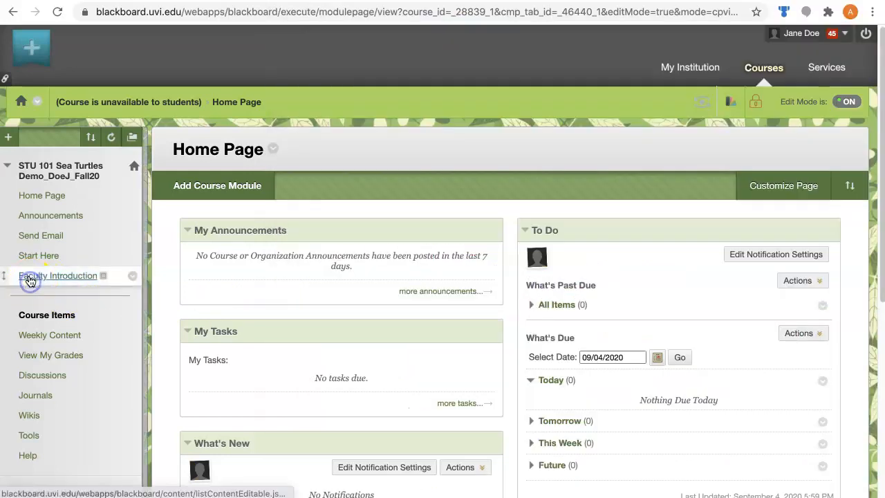
# Step: Create an item in the Faculty Introduction area named Faculty Introduction & Contact, copying the title from the site map document, and submit it
pyautogui.click(31, 279)
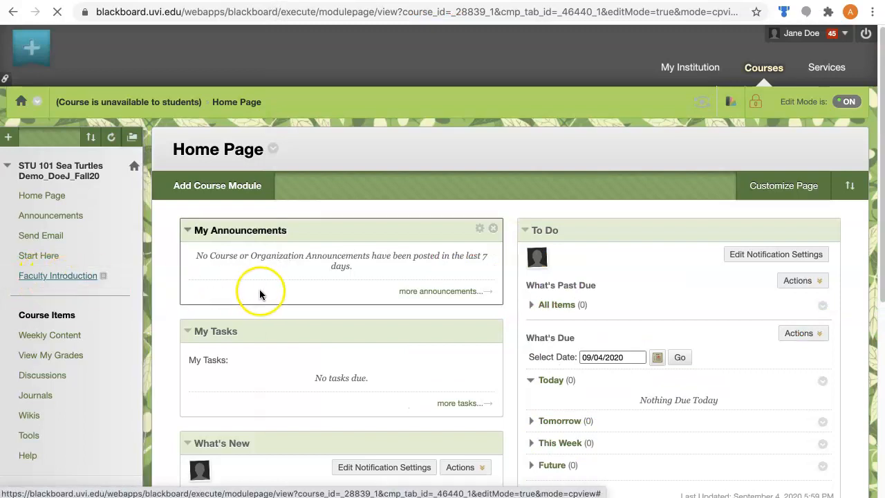
pyautogui.click(216, 190)
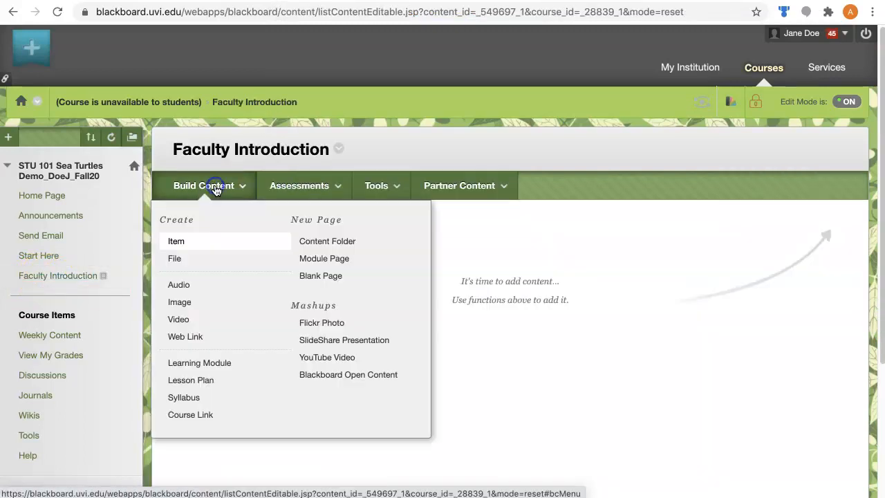
pyautogui.click(173, 245)
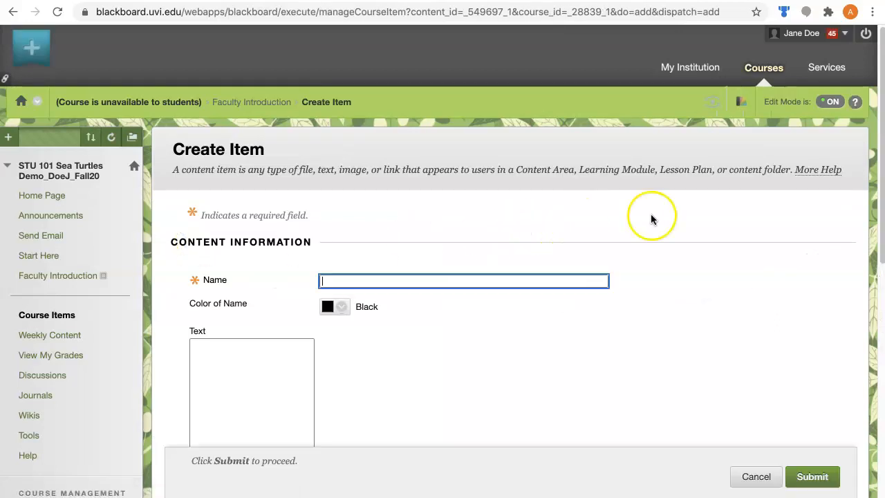
pyautogui.click(884, 207)
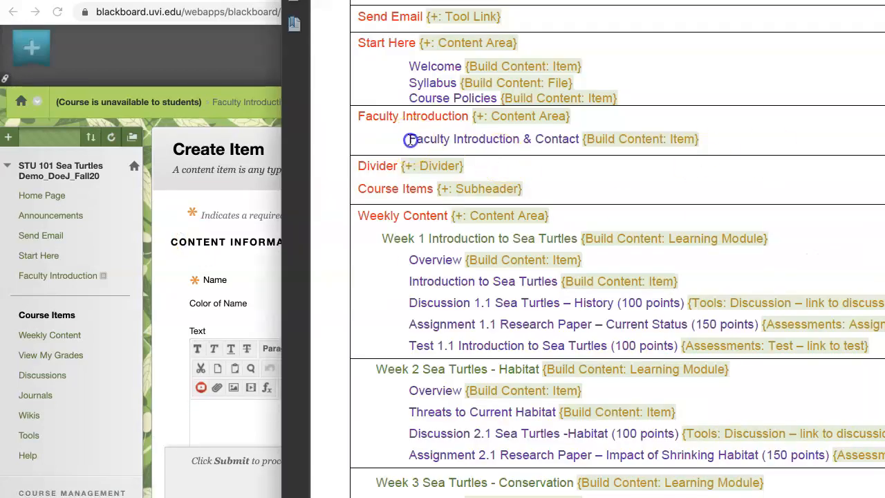
pyautogui.moveTo(411, 140); pyautogui.dragTo(573, 141)
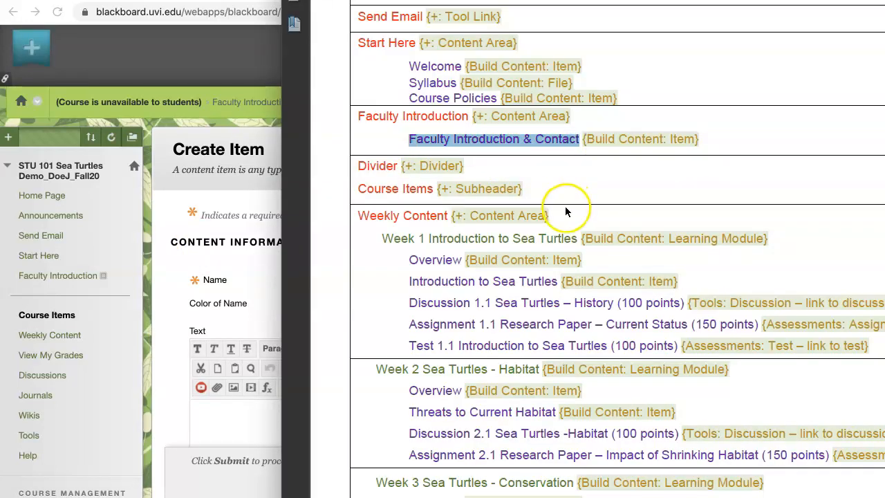
pyautogui.click(264, 274)
pyautogui.click(329, 279)
pyautogui.scroll(-5, 752, 297)
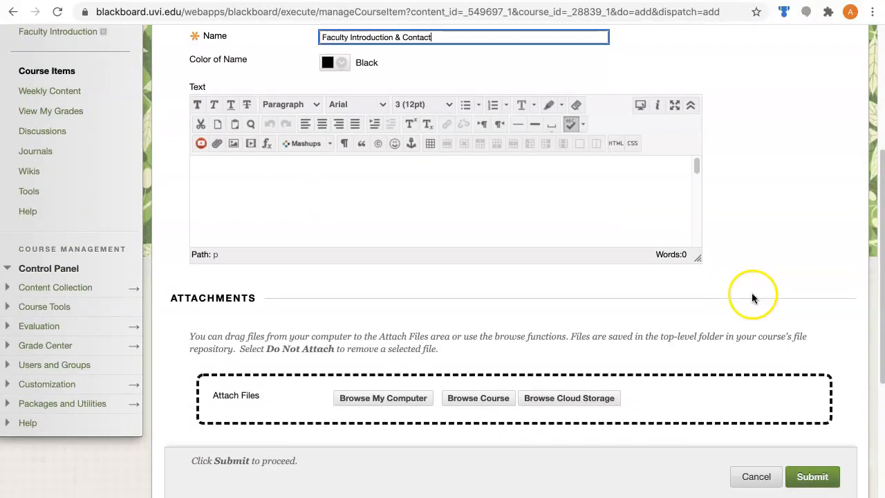
pyautogui.click(807, 481)
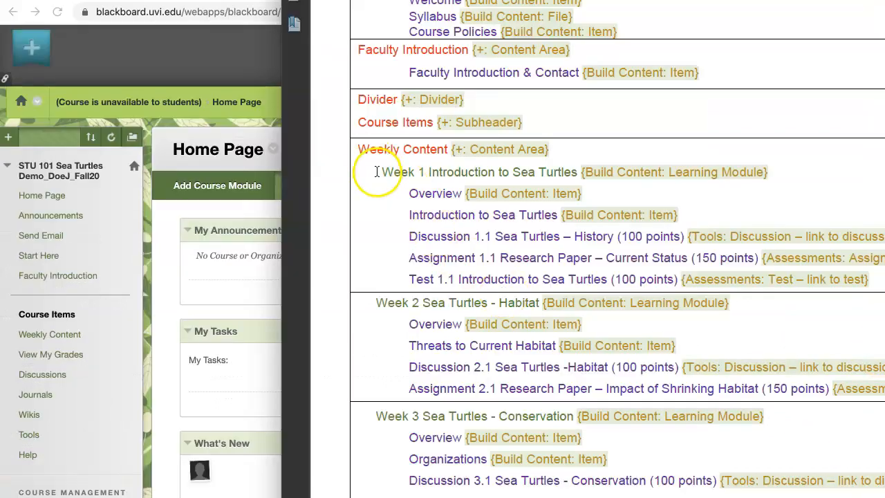
# Step: Review the site map's Weekly Content lines for Week 1 and open the Week 1 Introduction to Sea Turtles learning module in the course
pyautogui.moveTo(357, 151); pyautogui.dragTo(589, 159)
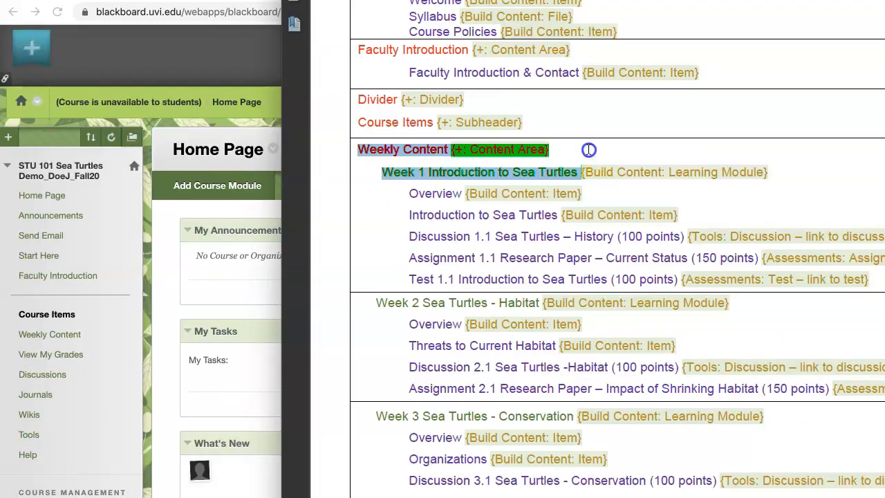
pyautogui.click(471, 179)
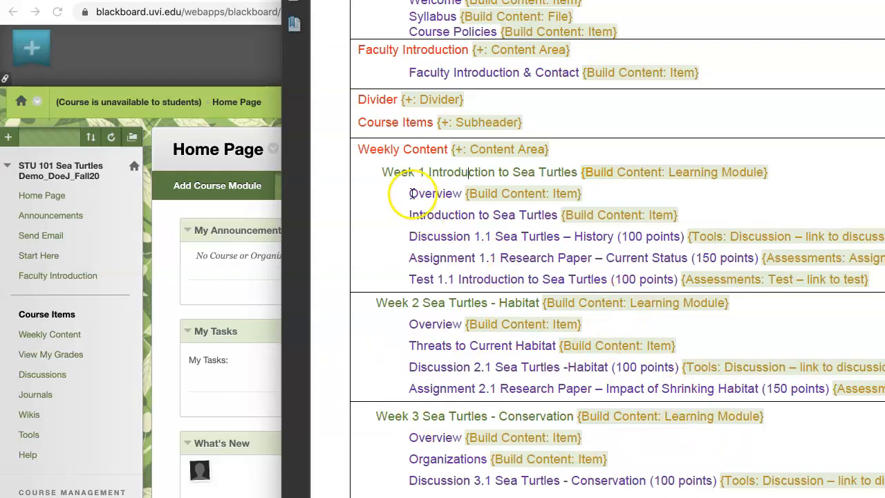
pyautogui.moveTo(409, 193); pyautogui.dragTo(455, 279)
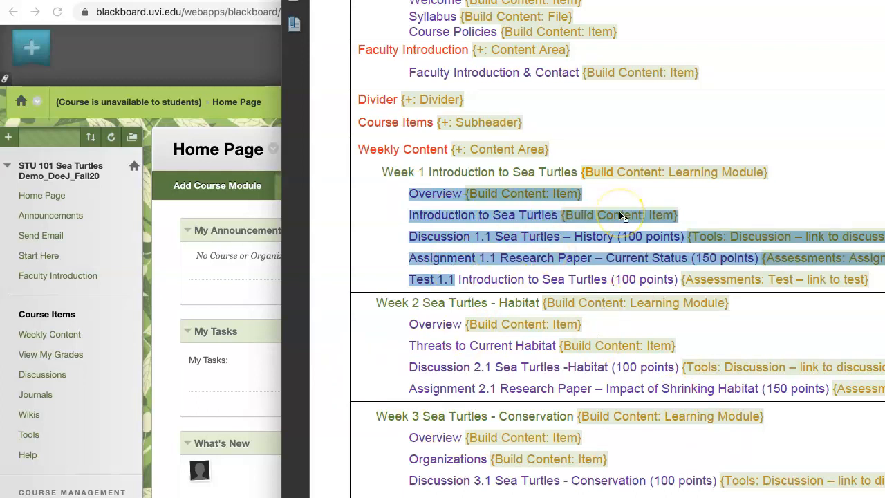
pyautogui.click(552, 215)
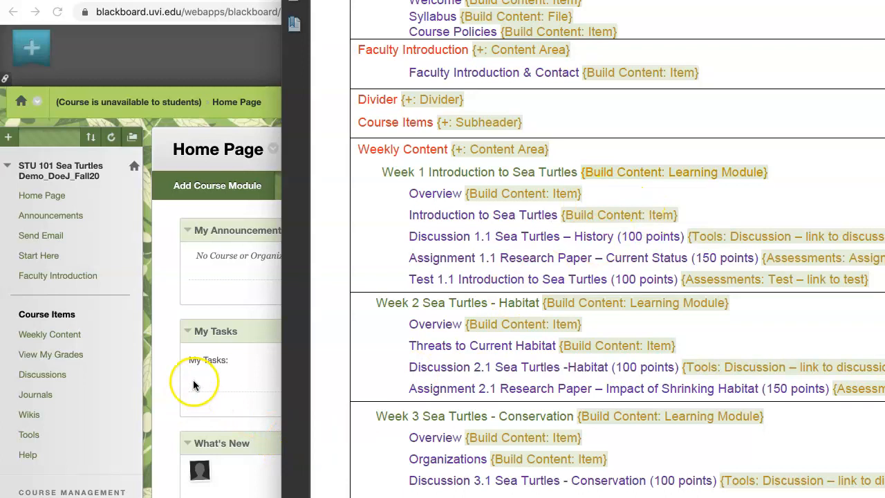
pyautogui.click(107, 305)
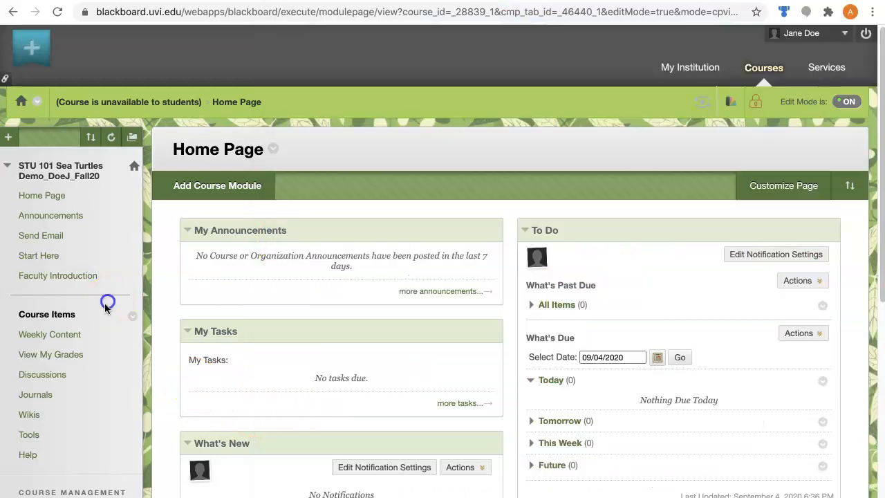
pyautogui.click(47, 337)
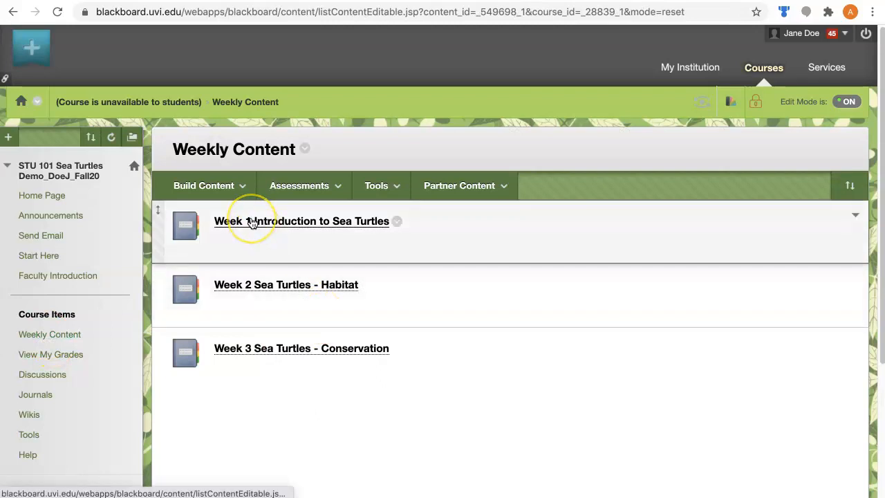
pyautogui.click(251, 221)
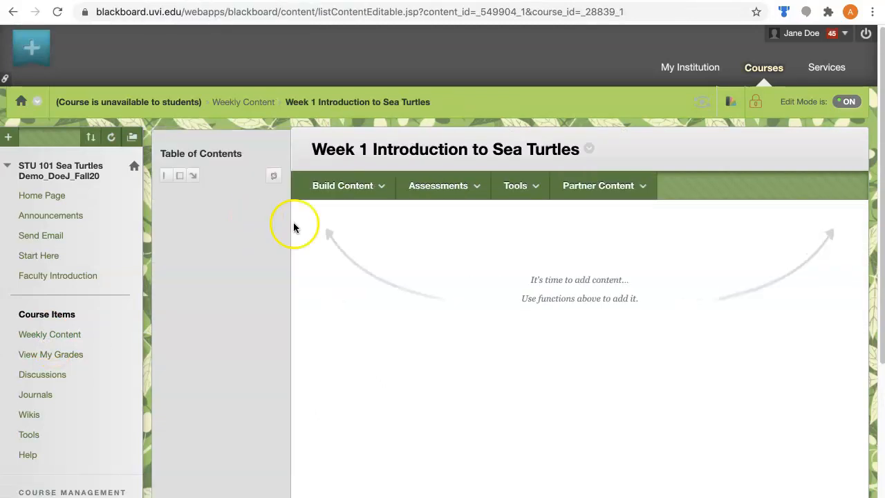
# Step: Create an item named Overview in the Week 1 learning module, copying the title from the site map, and submit it
pyautogui.click(343, 186)
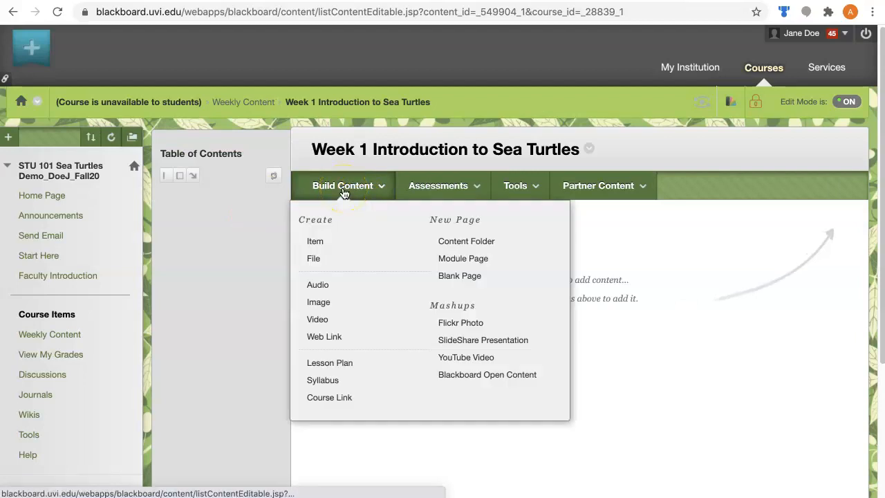
pyautogui.click(315, 242)
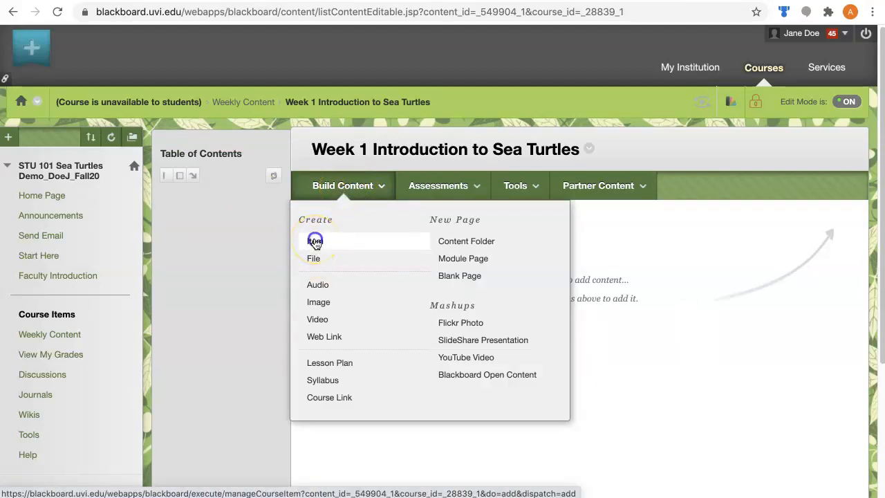
pyautogui.press('super+Tab')
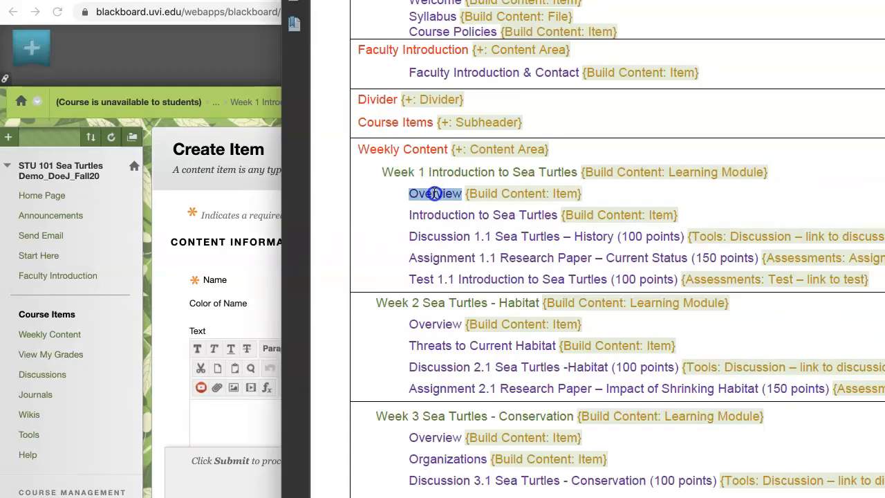
pyautogui.click(270, 257)
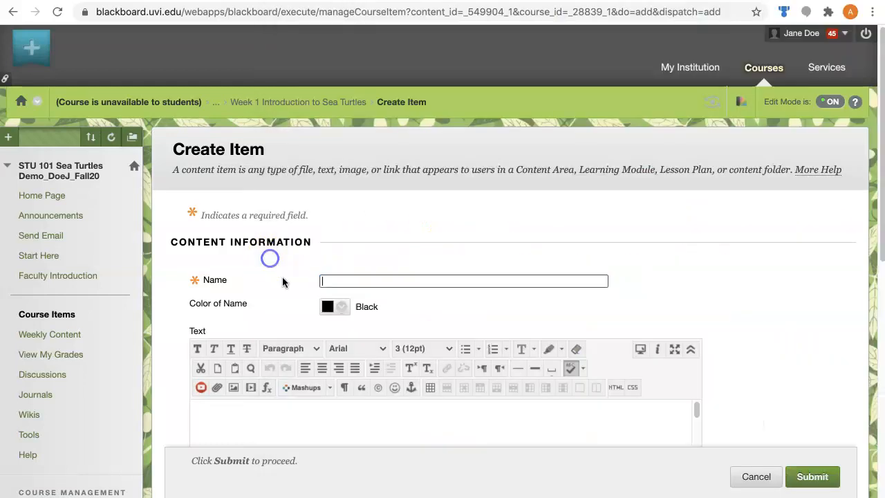
pyautogui.click(731, 285)
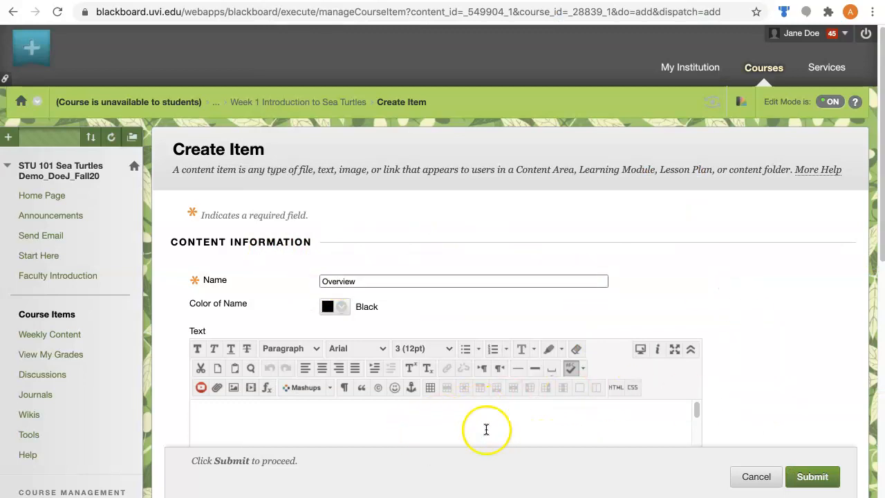
pyautogui.scroll(-3, 774, 408)
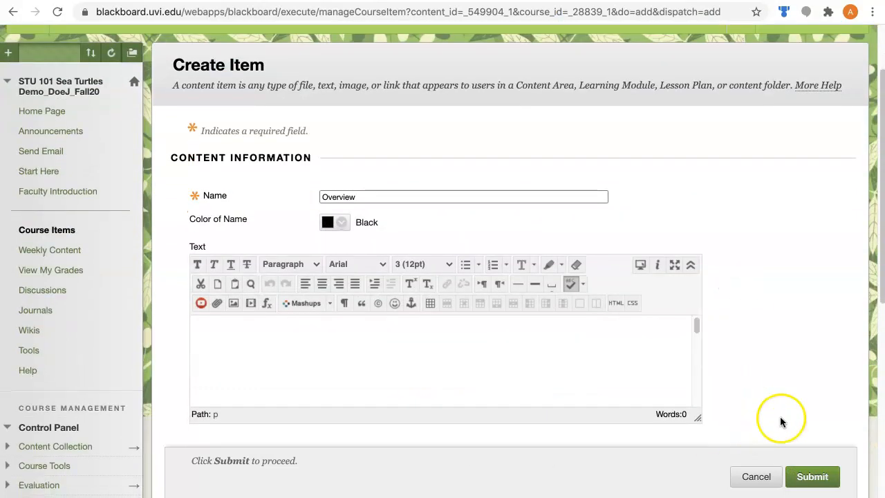
pyautogui.click(806, 477)
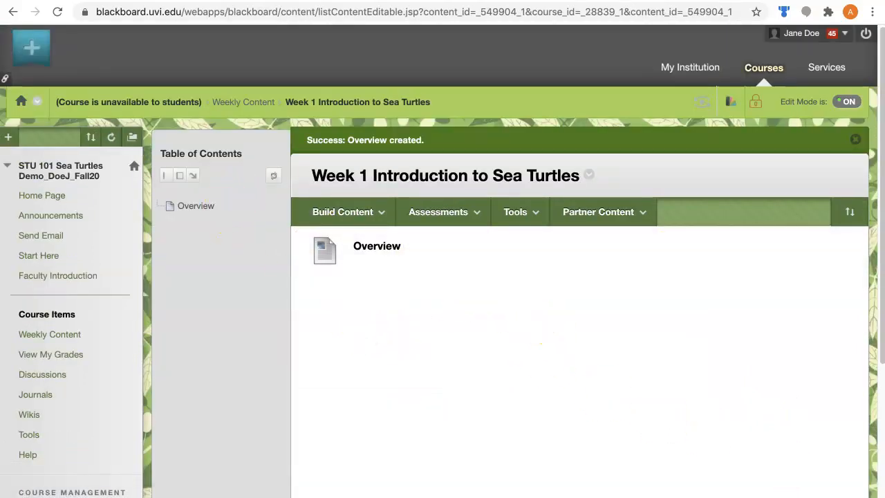
# Step: Add a second Week 1 item named Introduction to Sea Turtles, copying the title from the site map, and submit it
pyautogui.press('super+Tab')
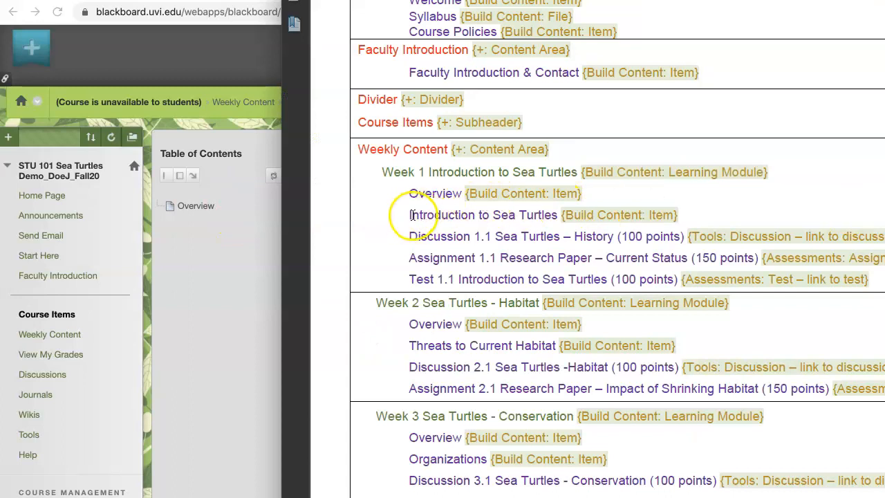
pyautogui.moveTo(463, 216); pyautogui.dragTo(557, 215)
pyautogui.hotkey('ctrl', 'c')
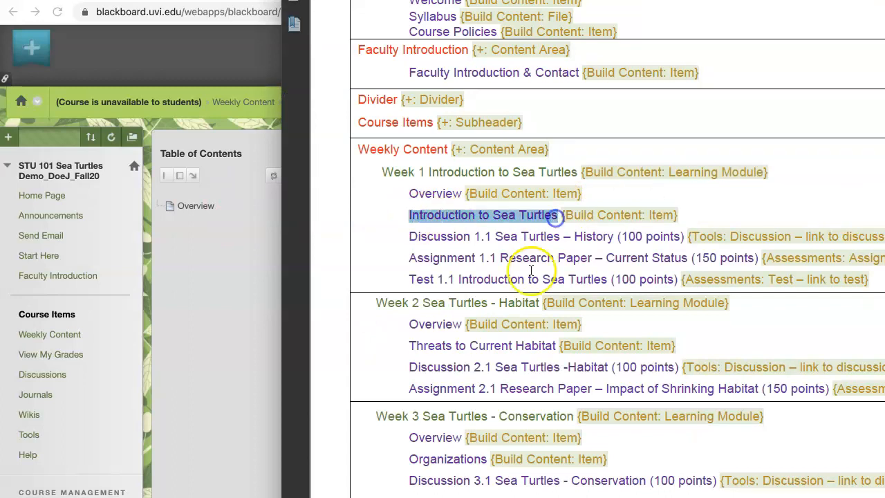
pyautogui.click(251, 298)
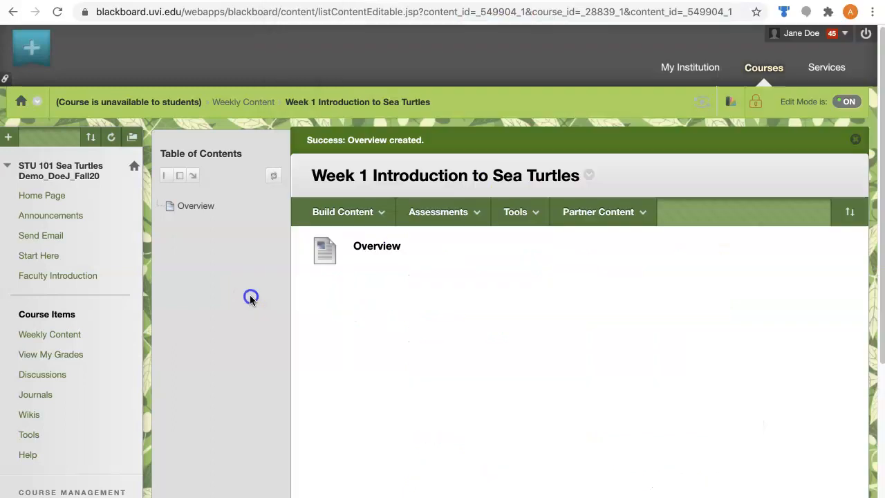
pyautogui.click(326, 213)
pyautogui.click(316, 269)
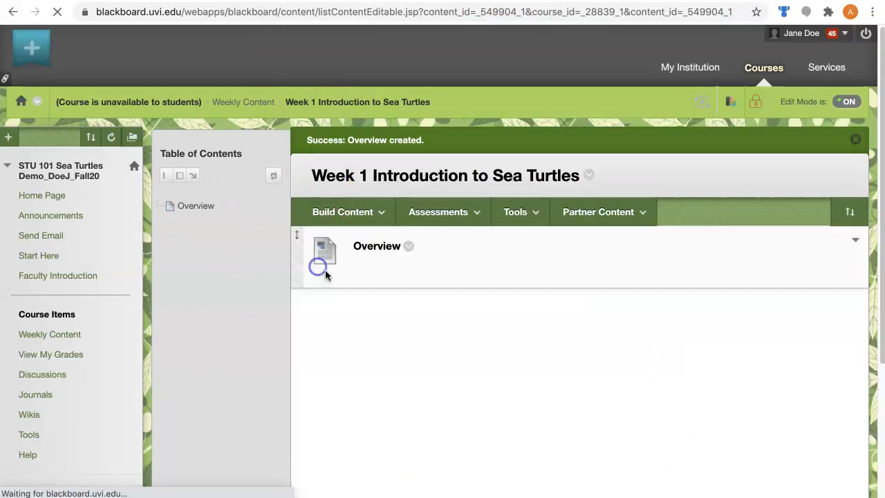
pyautogui.click(325, 279)
pyautogui.hotkey('ctrl', 'v')
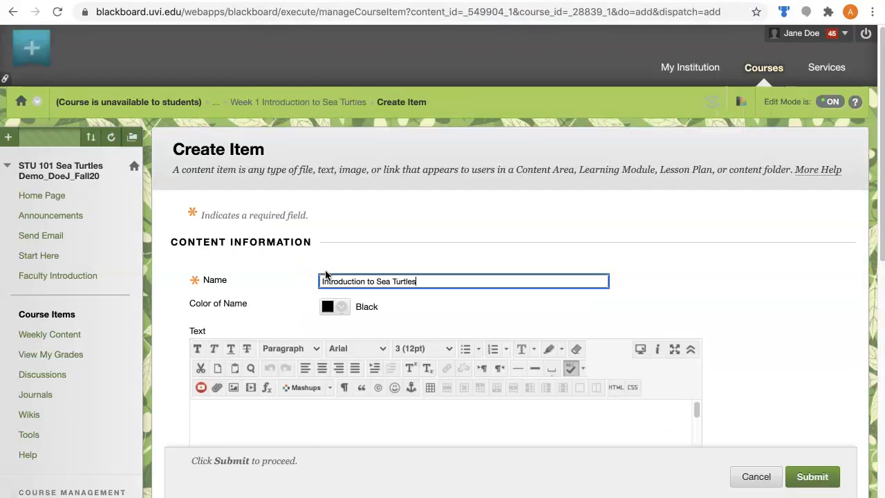
pyautogui.click(792, 315)
pyautogui.click(814, 481)
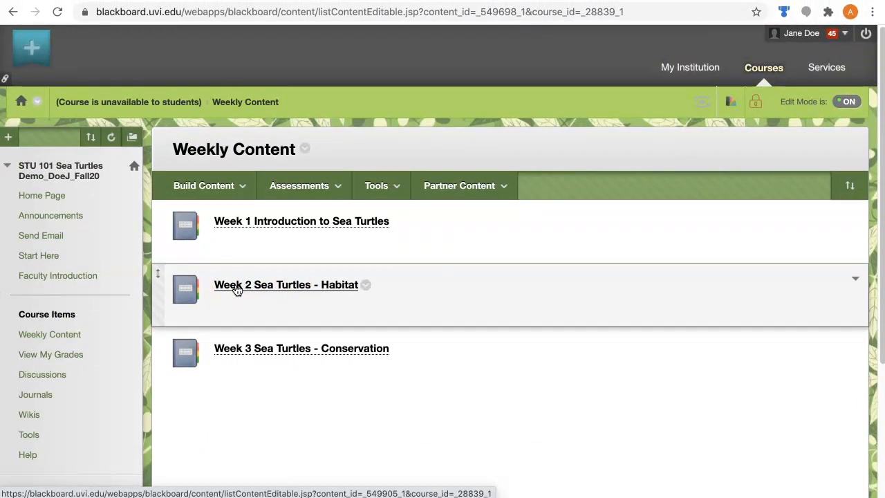
# Step: Check the items inside the Week 2 Sea Turtles - Habitat and Week 3 Sea Turtles - Conservation learning modules
pyautogui.click(235, 289)
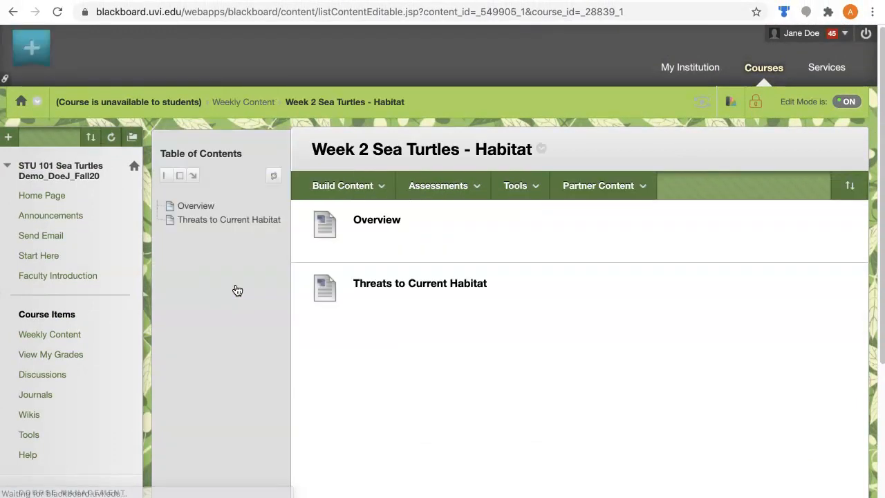
pyautogui.click(246, 108)
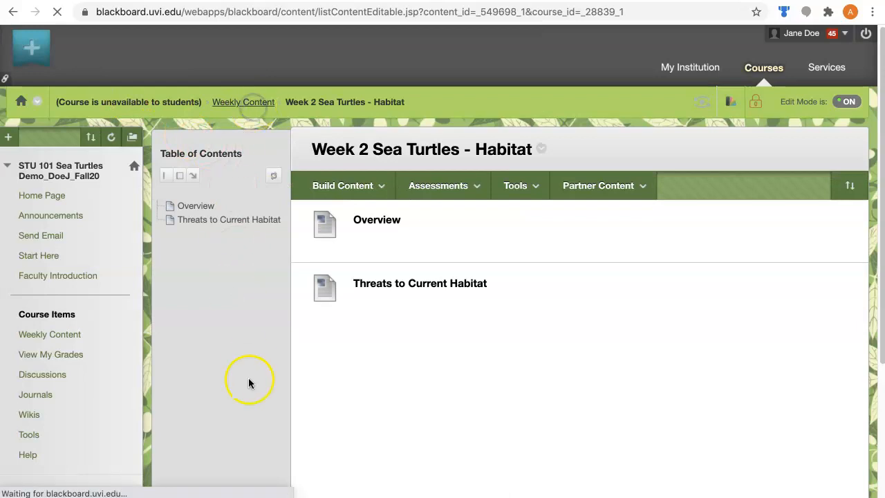
pyautogui.click(228, 350)
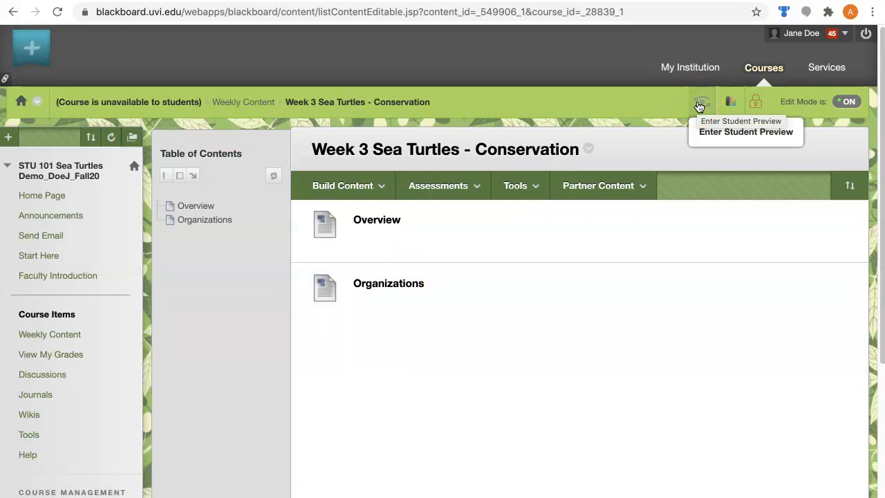
# Step: Enter student preview and view the Start Here, Faculty Introduction and Weekly Content areas, including the Week 1 module's Overview and Introduction to Sea Turtles pages
pyautogui.click(699, 106)
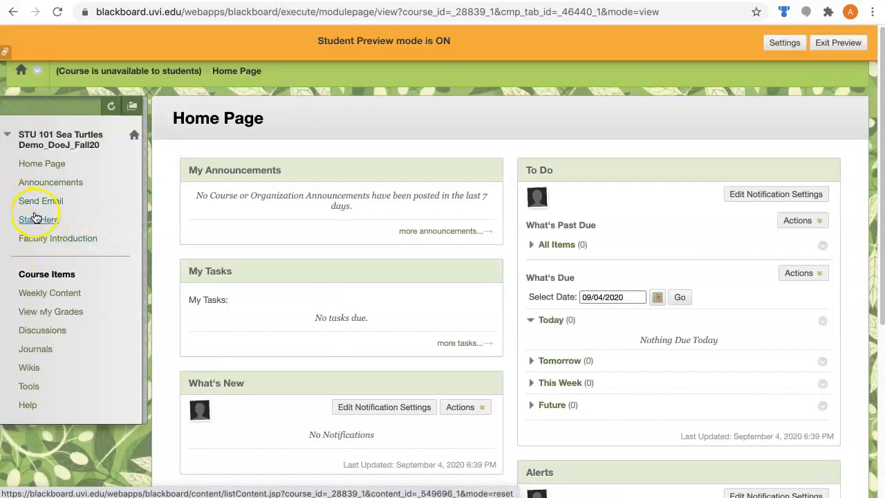
pyautogui.click(31, 221)
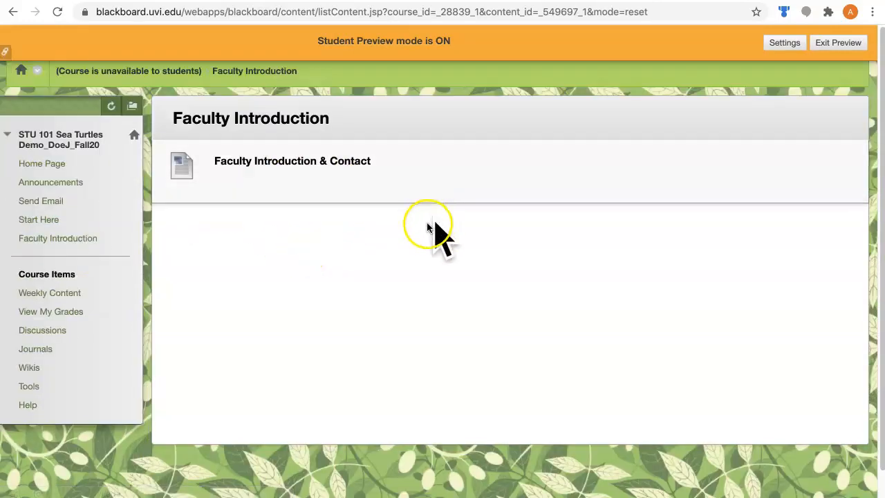
pyautogui.click(57, 293)
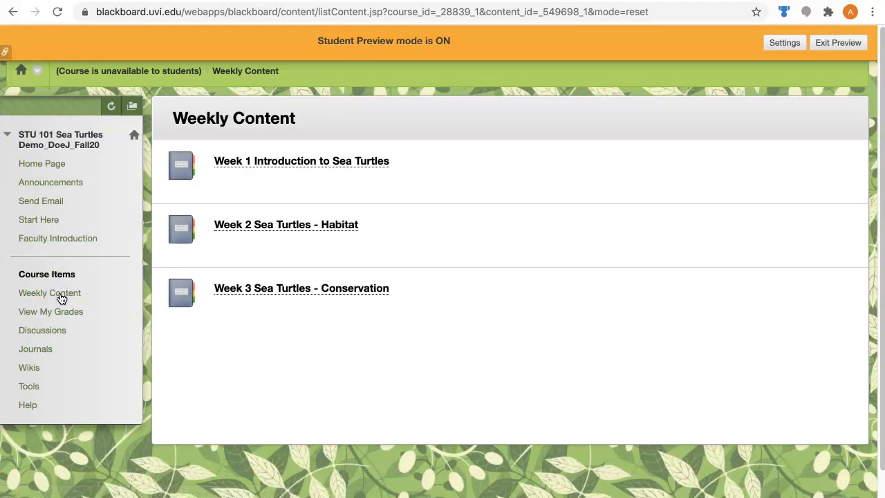
pyautogui.click(298, 162)
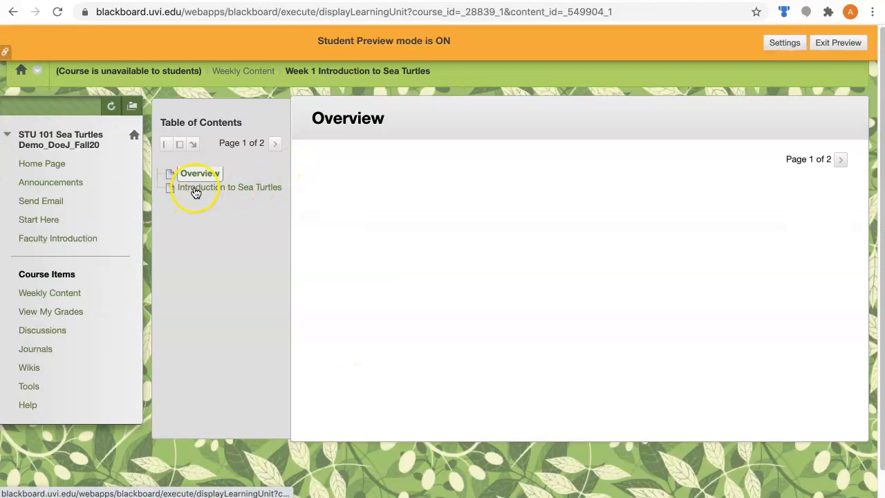
pyautogui.click(196, 188)
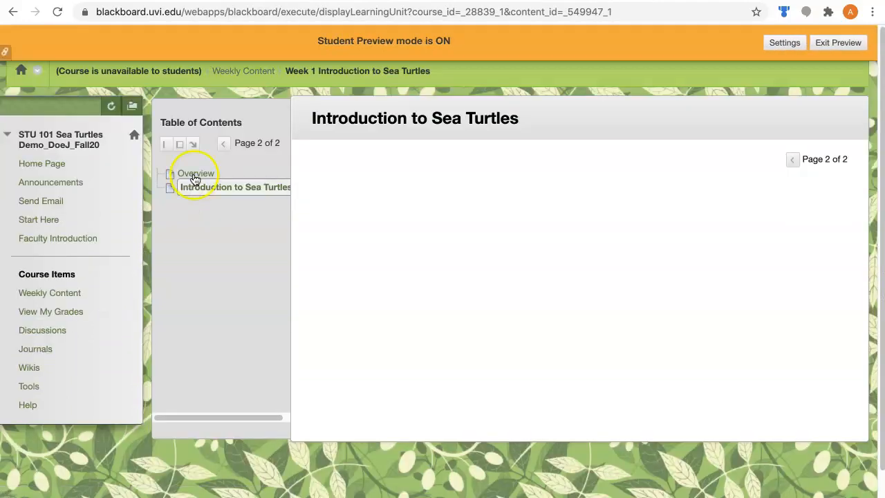
# Step: View the Week 1 Overview, the Week 2 Overview and Threats to Current Habitat pages, and the Week 3 Organizations page in student preview
pyautogui.click(193, 175)
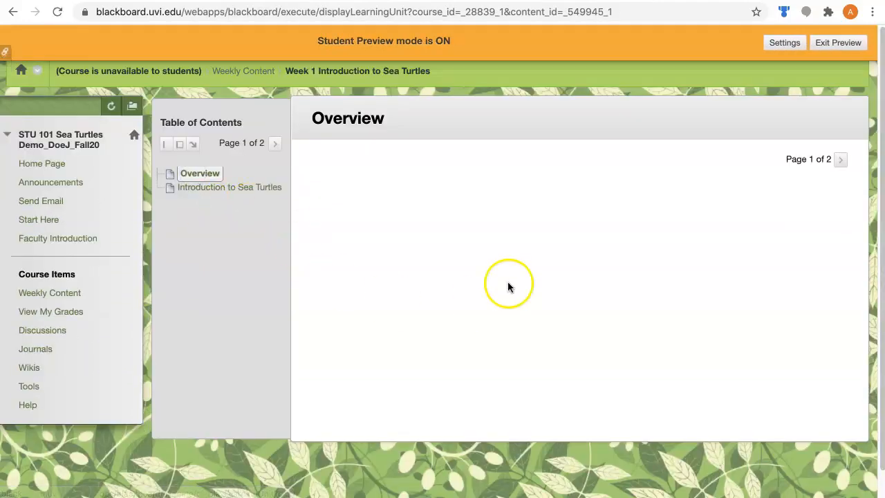
pyautogui.click(228, 74)
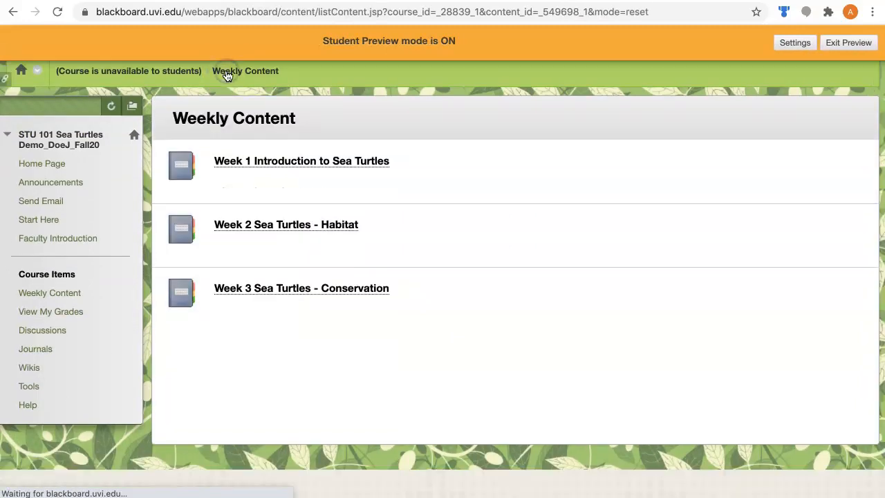
pyautogui.click(255, 225)
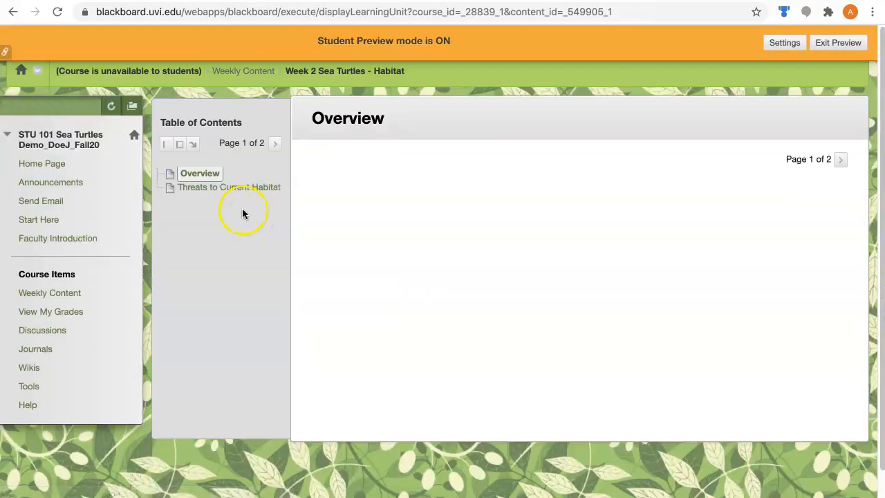
pyautogui.click(233, 193)
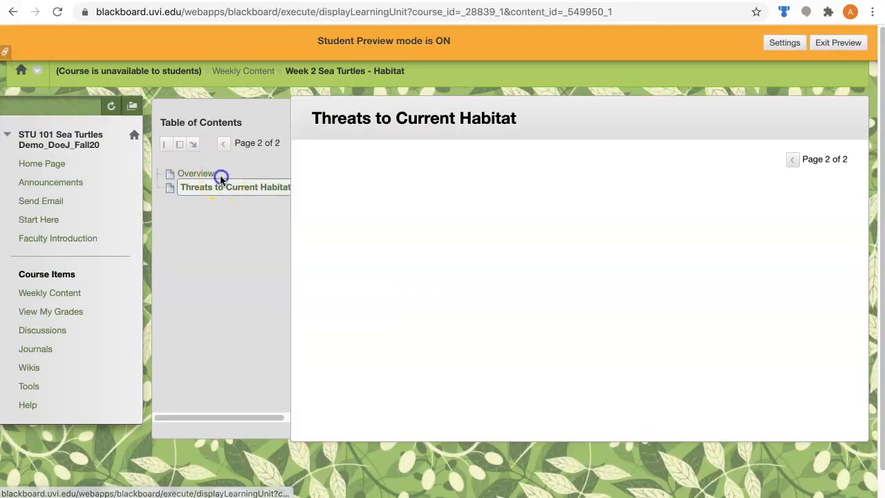
pyautogui.click(196, 173)
pyautogui.click(243, 71)
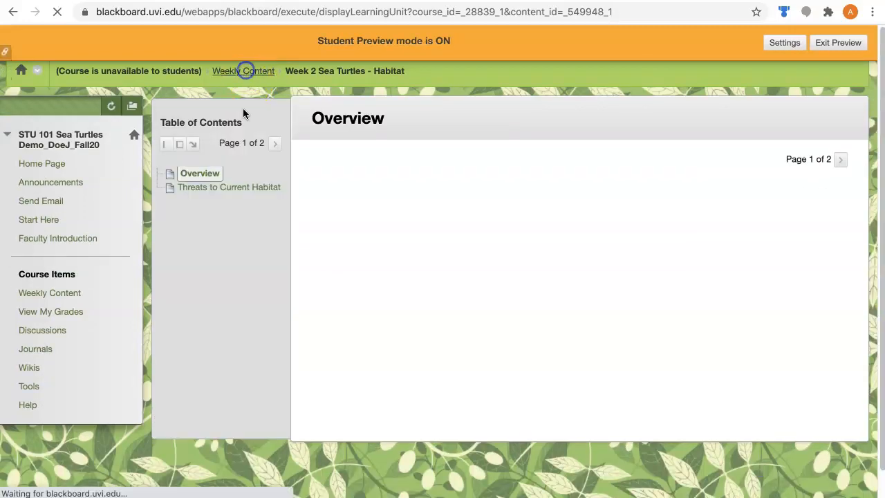
pyautogui.click(233, 289)
pyautogui.click(223, 189)
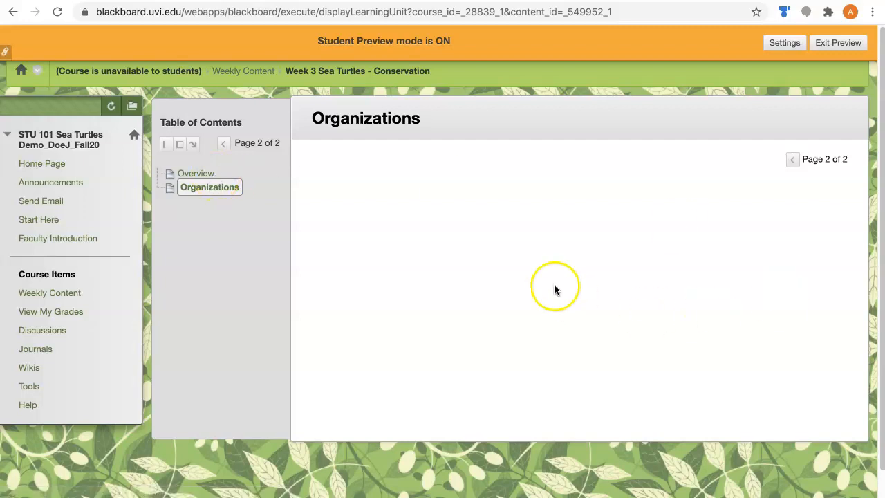